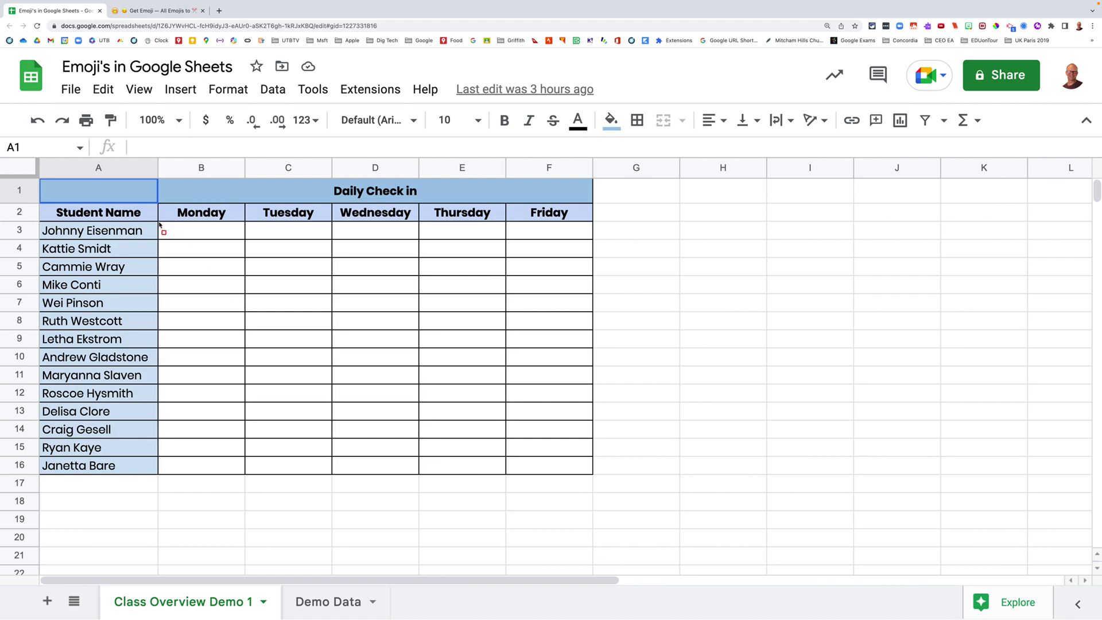
- Copy the kissing-face emoji from the emoji website for the check-in spreadsheet
{"action": "mouse_move", "coordinate": [159, 224]}
{"action": "left_mouse_down"}
{"action": "mouse_move", "coordinate": [215, 229]}
{"action": "mouse_move", "coordinate": [241, 351]}
{"action": "mouse_move", "coordinate": [245, 475]}
{"action": "left_mouse_up"}
{"action": "left_click", "coordinate": [153, 12]}
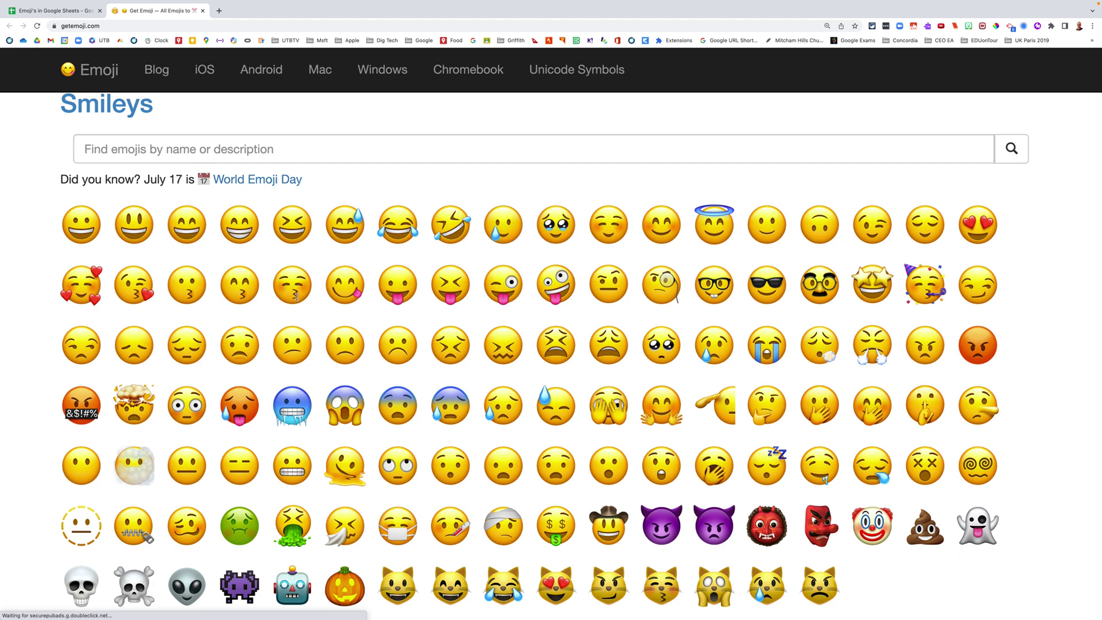
{"action": "right_click", "coordinate": [293, 293]}
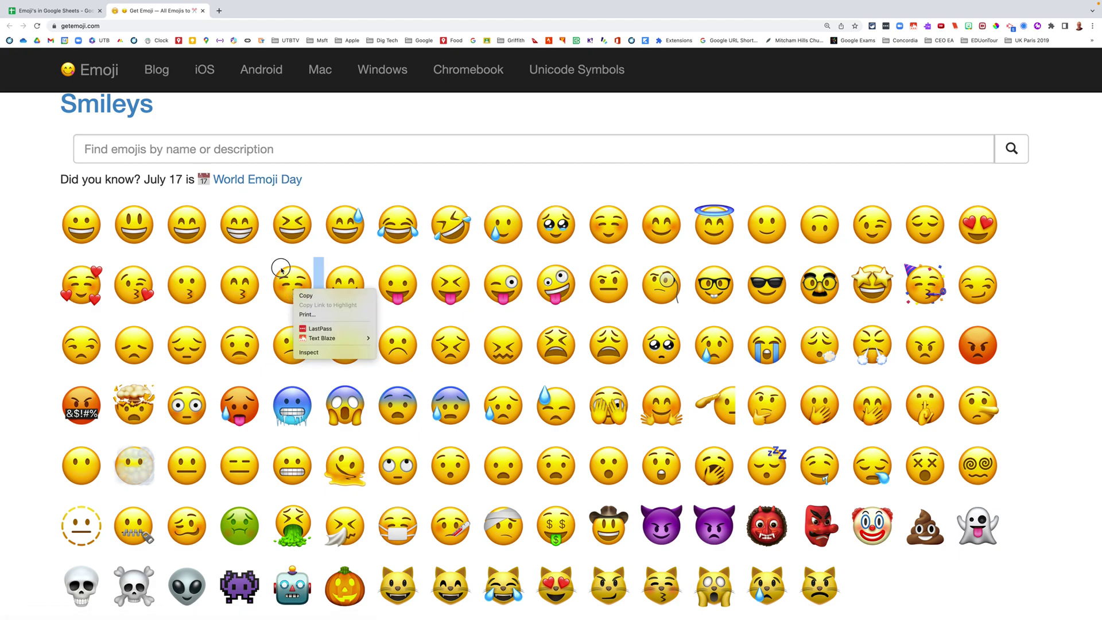
{"action": "left_click", "coordinate": [278, 265]}
{"action": "double_click", "coordinate": [281, 274]}
{"action": "right_click", "coordinate": [300, 280]}
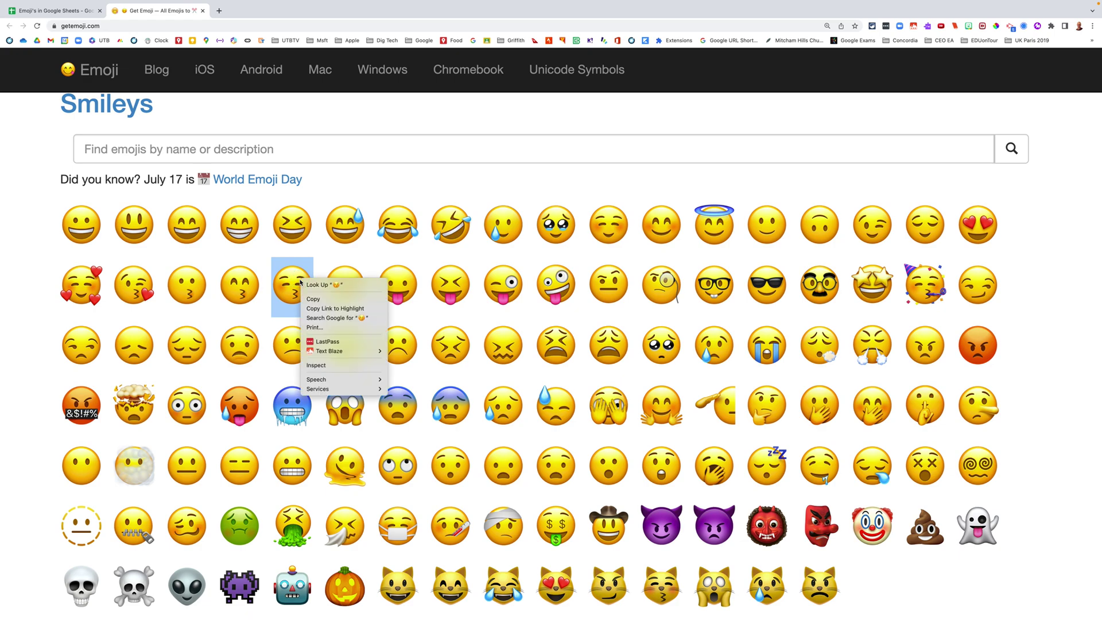
{"action": "left_click", "coordinate": [263, 254]}
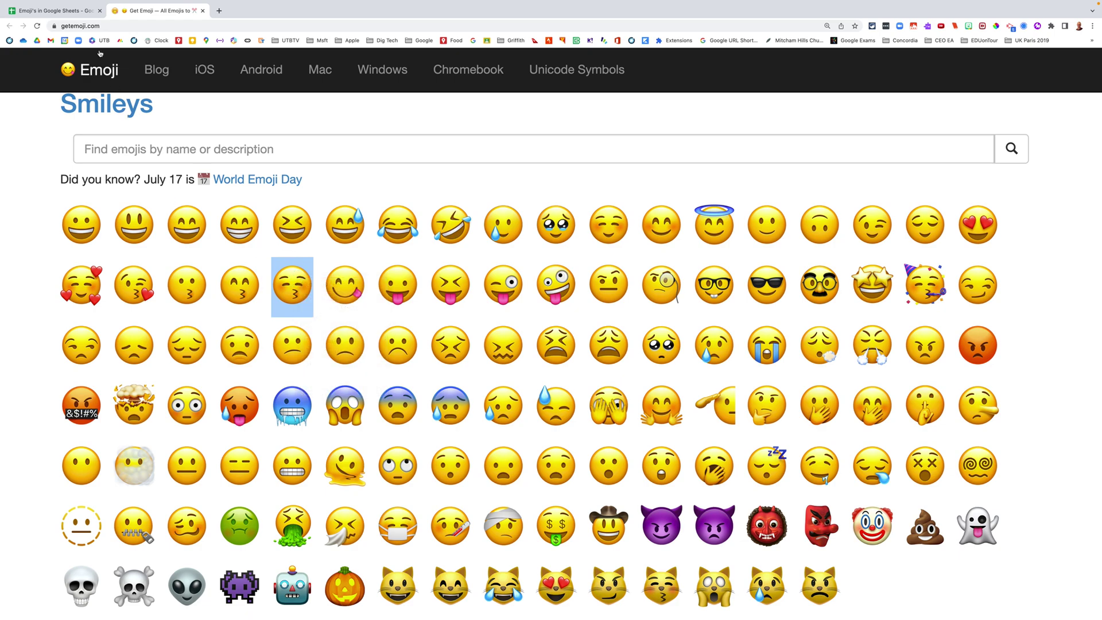
{"action": "left_click", "coordinate": [57, 11]}
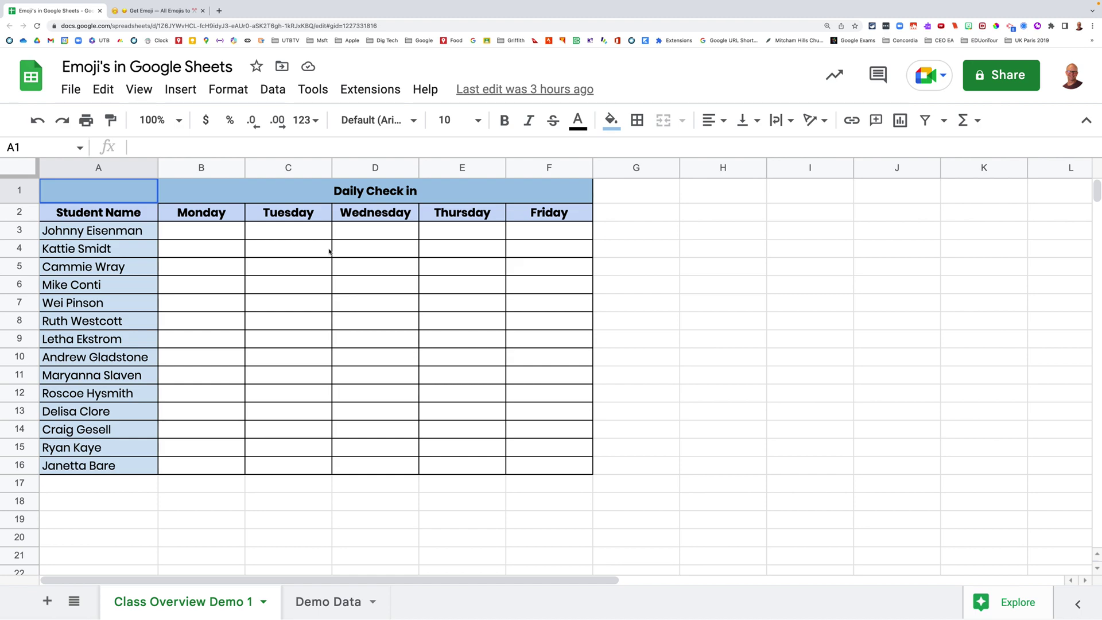
- Fill the Demo Data emoji cells A2:A8 light yellow
{"action": "left_click", "coordinate": [322, 602]}
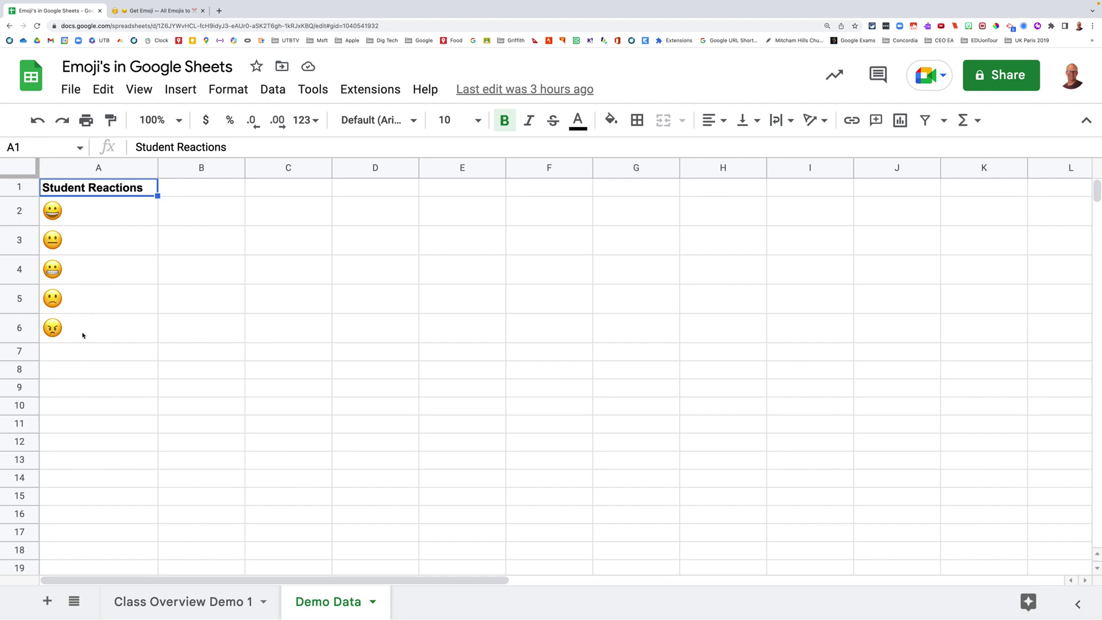
{"action": "left_click", "coordinate": [90, 214]}
{"action": "left_click_drag", "start_coordinate": [90, 214], "coordinate": [69, 370]}
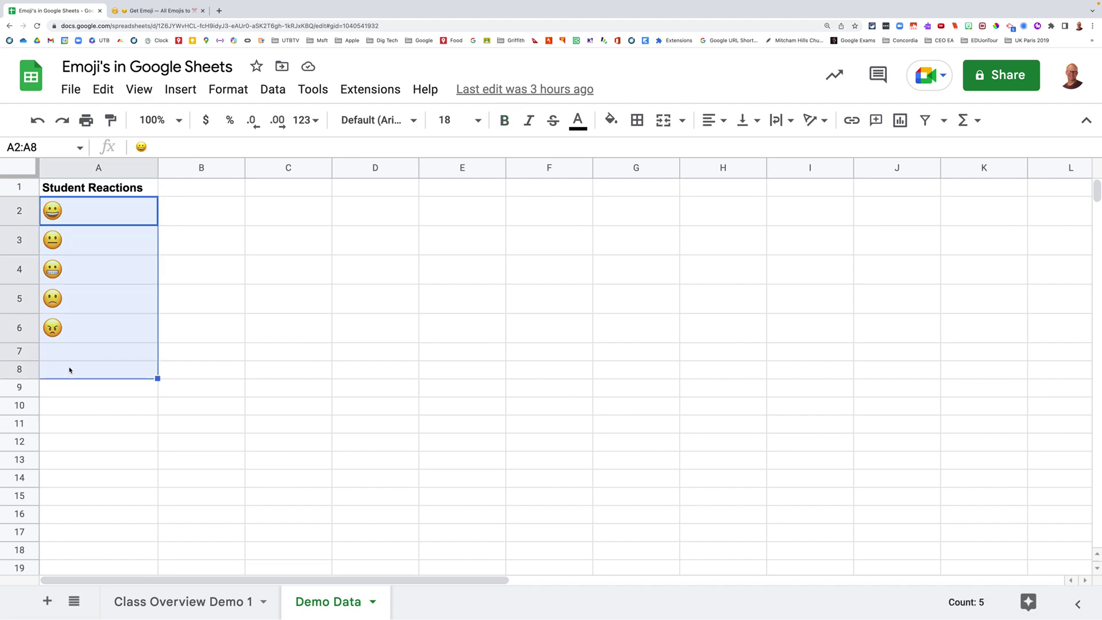
{"action": "left_click", "coordinate": [612, 120]}
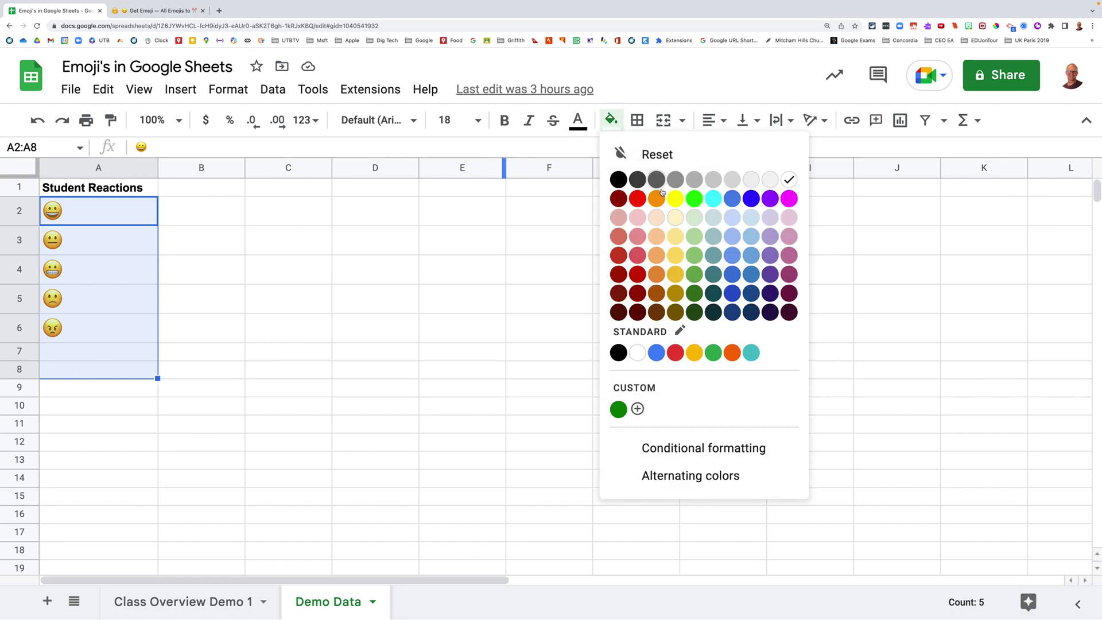
{"action": "left_click", "coordinate": [674, 218]}
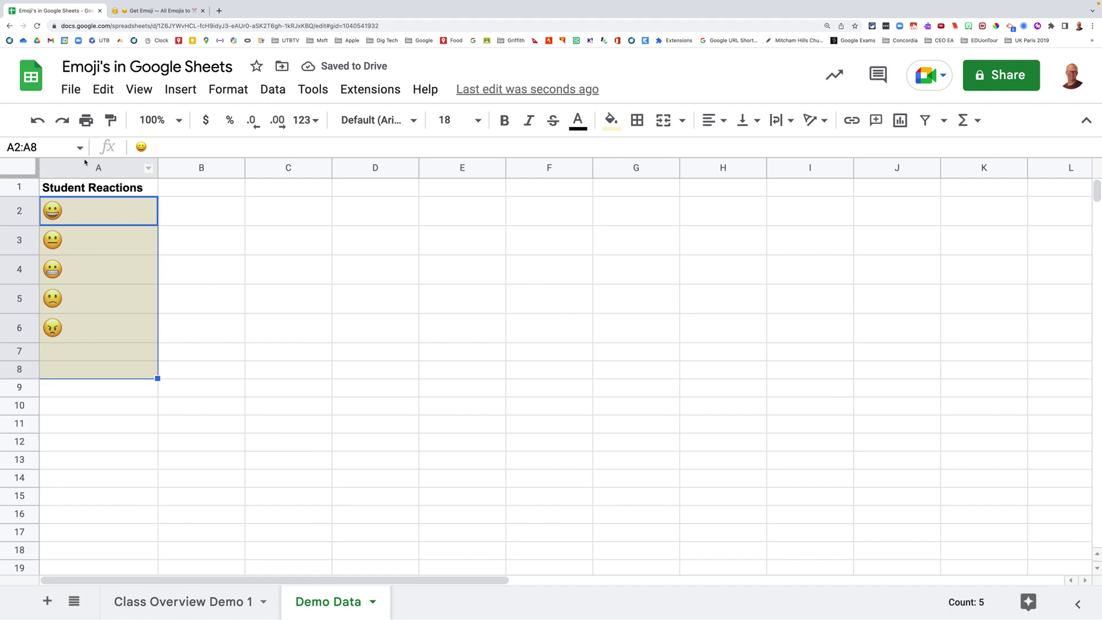
- Define the selected emoji cells A2:A8 as a named range called 'stud_react'
{"action": "left_click", "coordinate": [31, 148]}
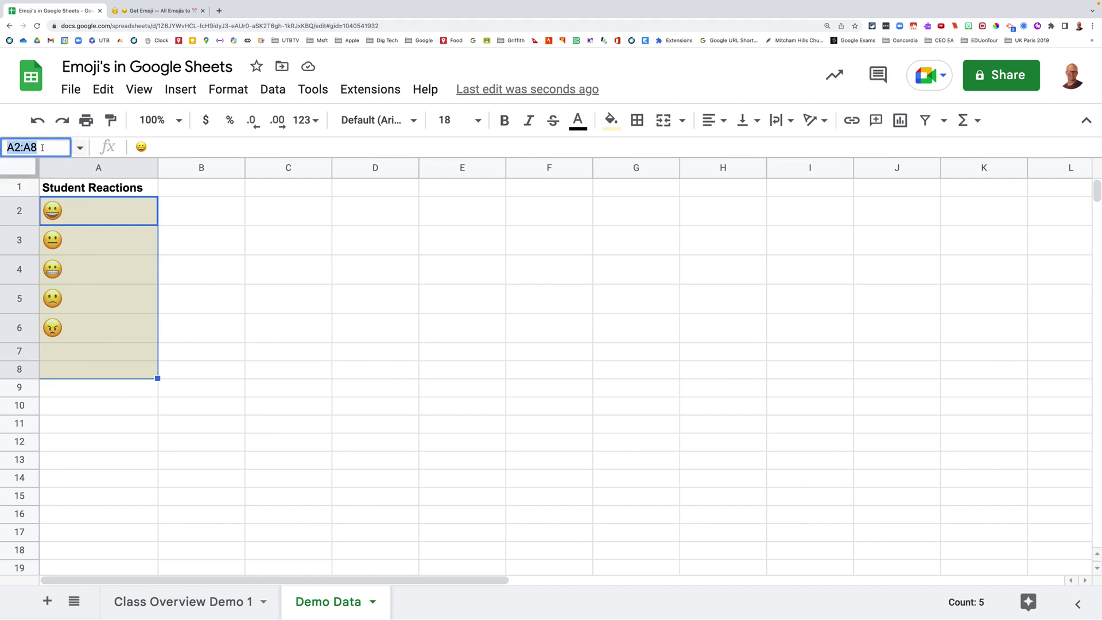
{"action": "type", "text": "STU"}
{"action": "key", "text": "BackSpace"}
{"action": "key", "text": "BackSpace"}
{"action": "key", "text": "BackSpace"}
{"action": "type", "text": "stud"}
{"action": "key", "text": "Escape"}
{"action": "type", "text": "_"}
{"action": "key", "text": "BackSpace"}
{"action": "key", "text": "BackSpace"}
{"action": "key", "text": "BackSpace"}
{"action": "key", "text": "BackSpace"}
{"action": "key", "text": "BackSpace"}
{"action": "key", "text": "BackSpace"}
{"action": "type", "text": "stud_react"}
{"action": "key", "text": "Return"}
{"action": "left_click", "coordinate": [233, 246]}
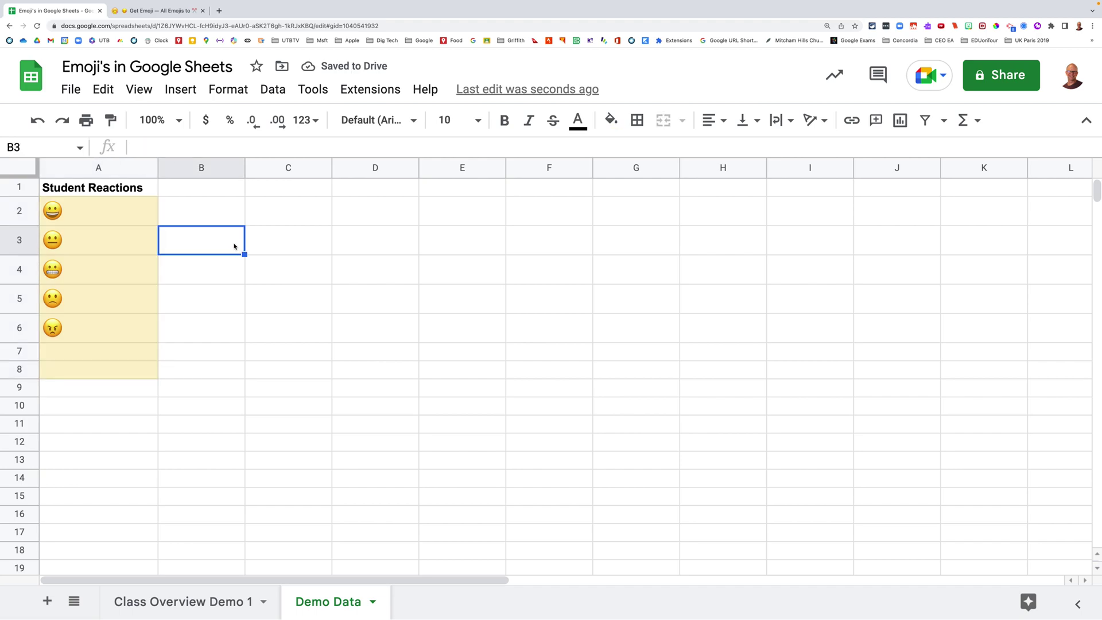
- Add a data-validation dropdown to Class Overview Demo 1 cell B3 using the stud_react range
{"action": "left_click", "coordinate": [198, 601]}
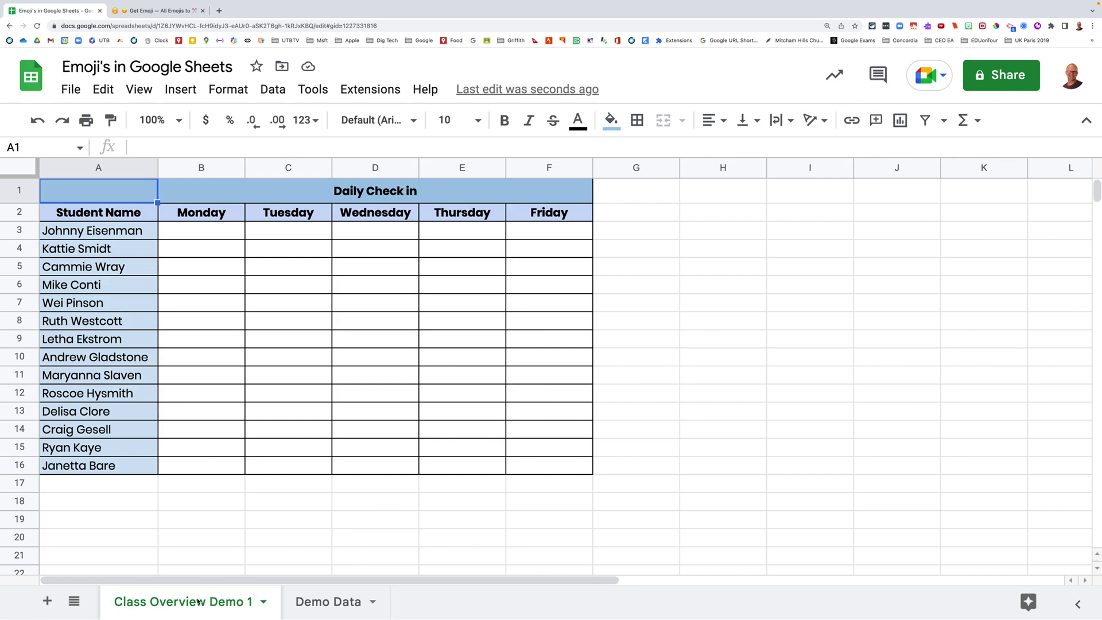
{"action": "left_click", "coordinate": [205, 235]}
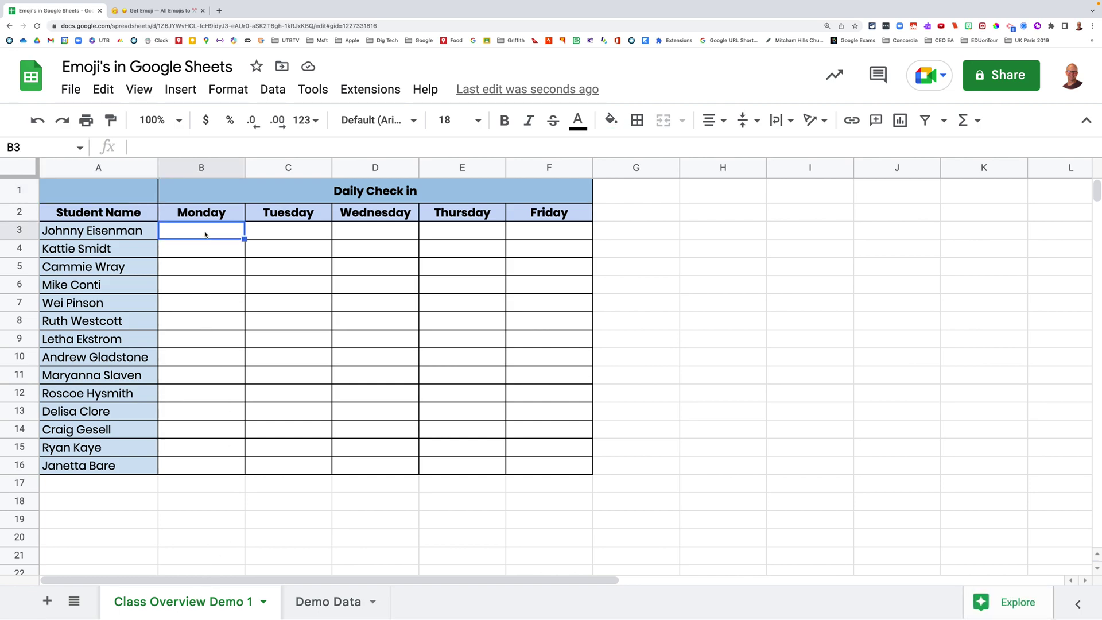
{"action": "left_click", "coordinate": [270, 91]}
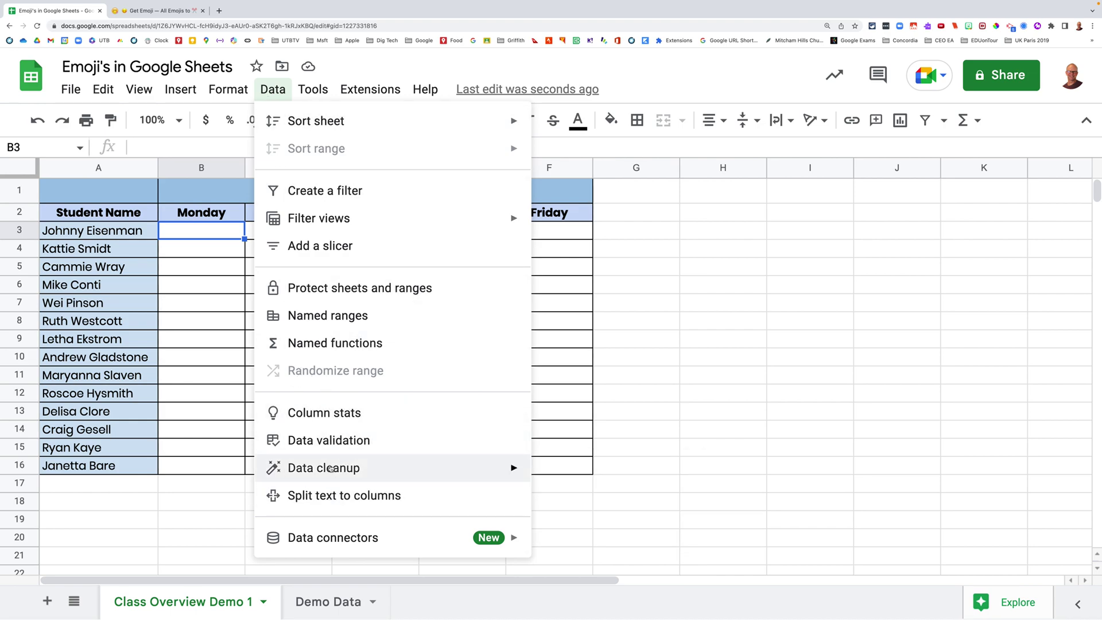
{"action": "left_click", "coordinate": [325, 441]}
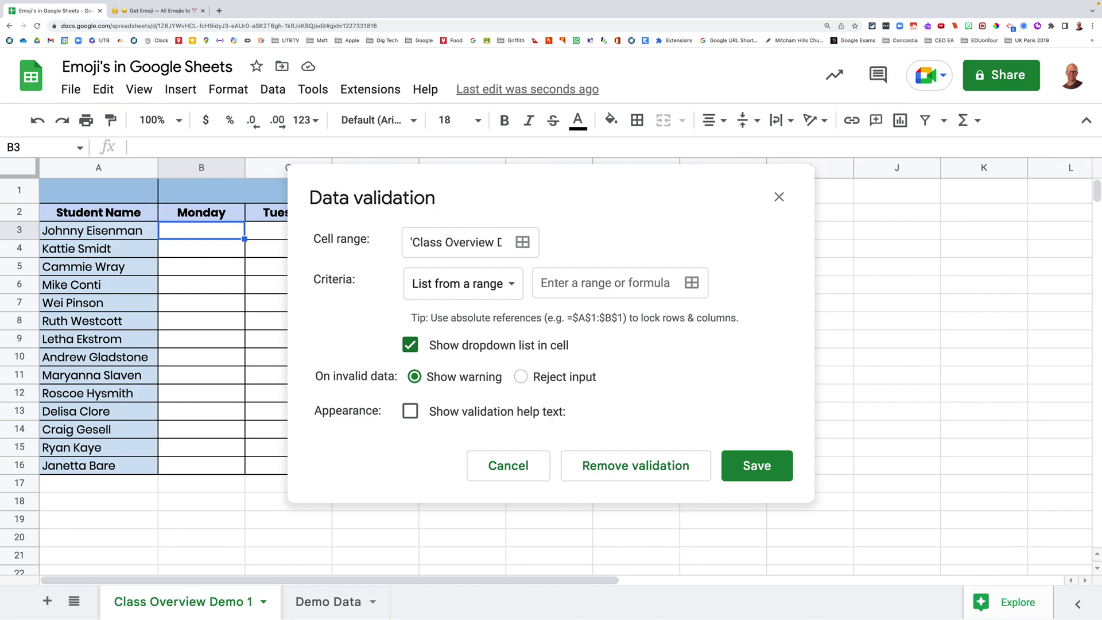
{"action": "left_click", "coordinate": [555, 282]}
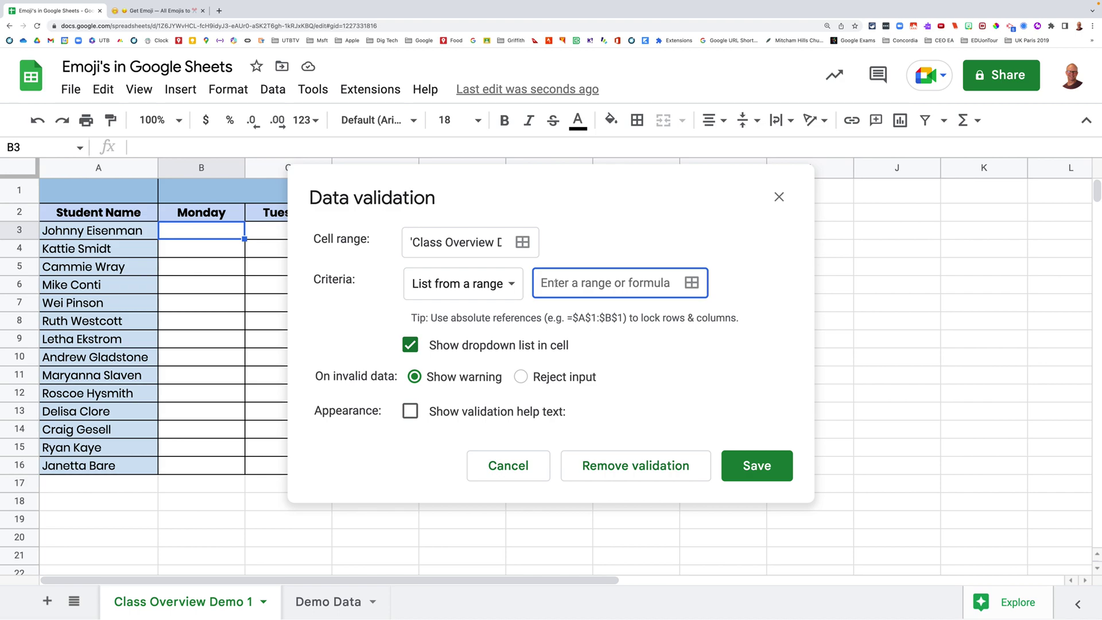
{"action": "type", "text": "stud_"}
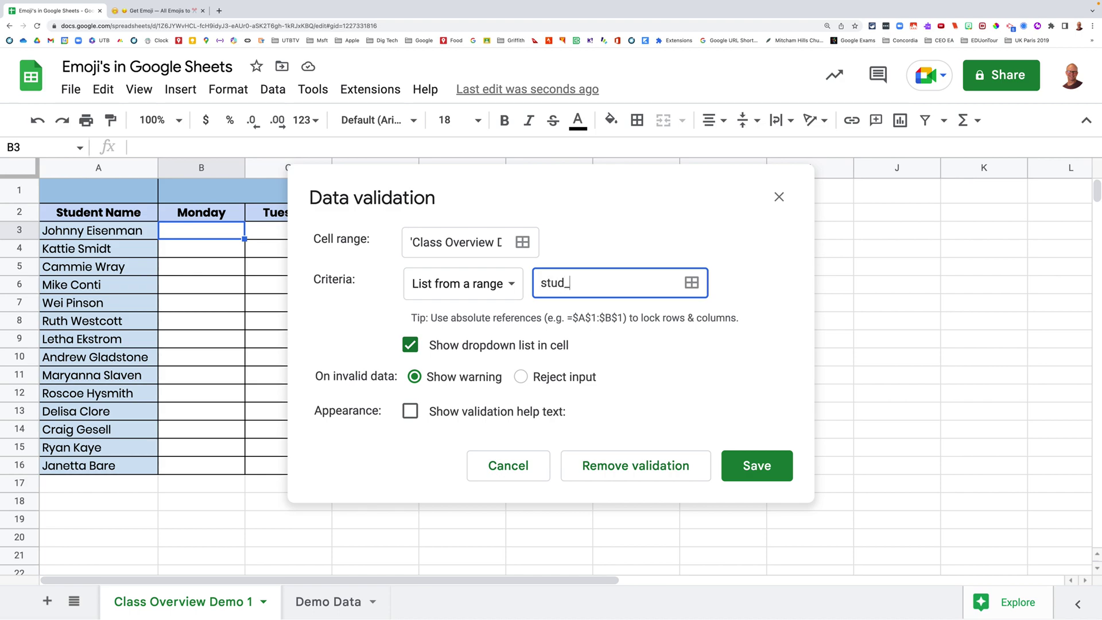
{"action": "type", "text": "react"}
{"action": "left_click", "coordinate": [749, 464]}
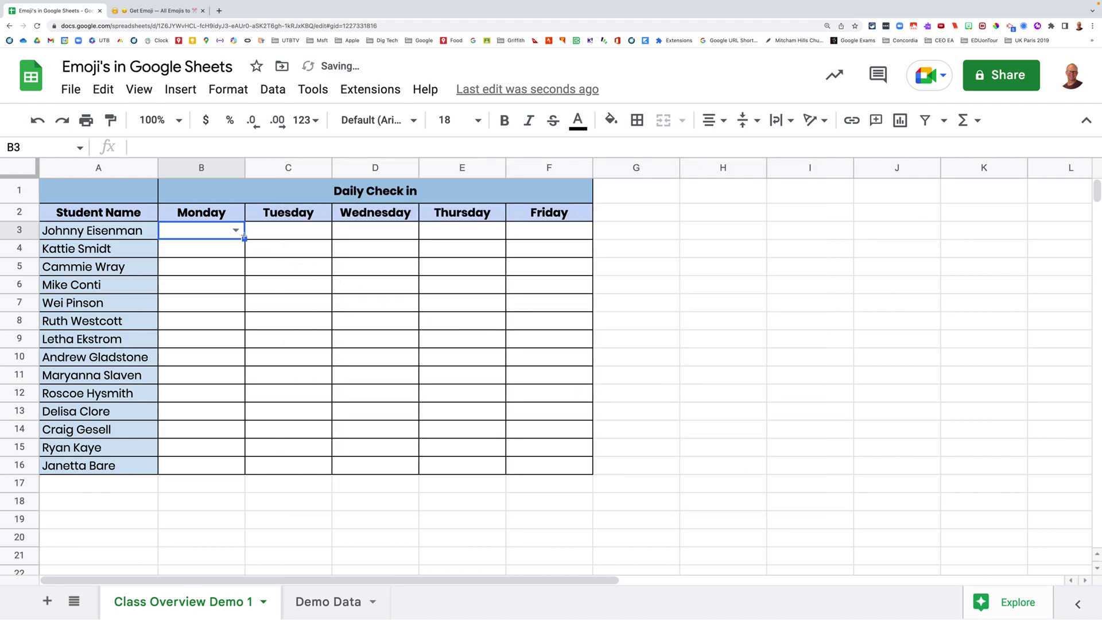
- Test B3's emoji dropdown, clear it, and extend the dropdown across B3:F16
{"action": "left_click", "coordinate": [235, 230]}
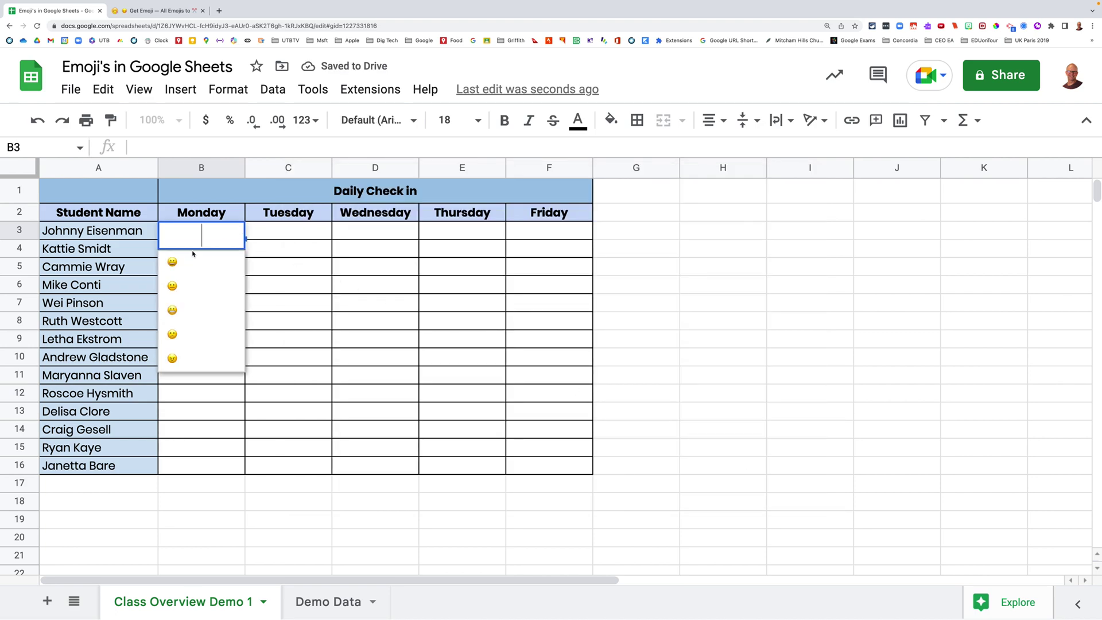
{"action": "left_click", "coordinate": [207, 265]}
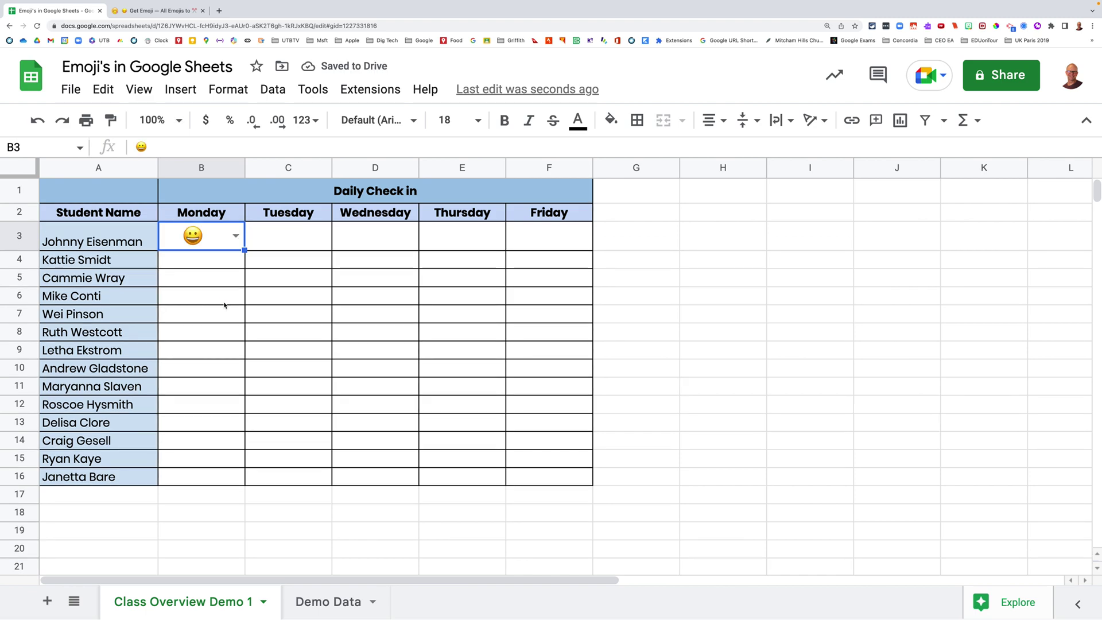
{"action": "key", "text": "Delete"}
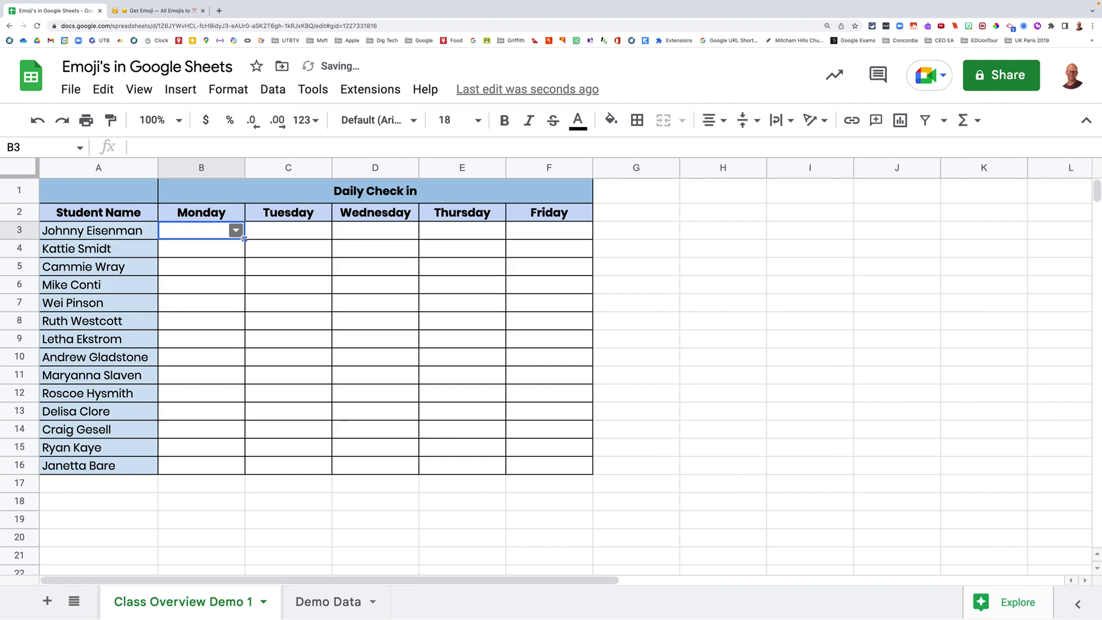
{"action": "left_click_drag", "start_coordinate": [244, 238], "coordinate": [568, 473]}
{"action": "left_click", "coordinate": [415, 519]}
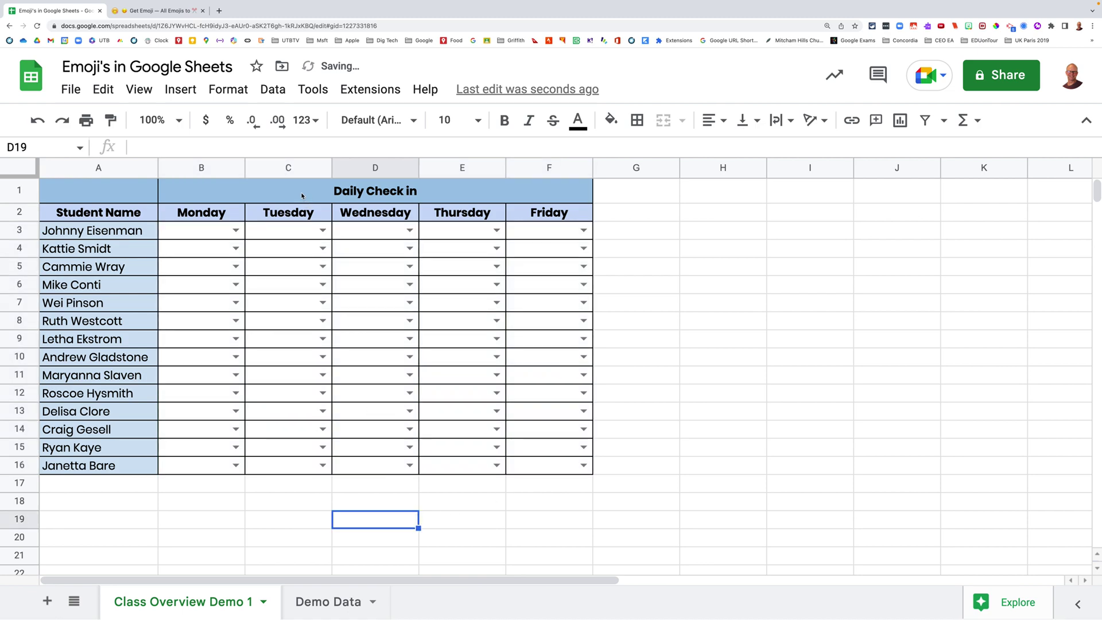
- Pick neutral, grinning and grimacing faces for Monday, Tuesday and Wednesday in row 3
{"action": "left_click", "coordinate": [235, 230]}
{"action": "left_click", "coordinate": [195, 284]}
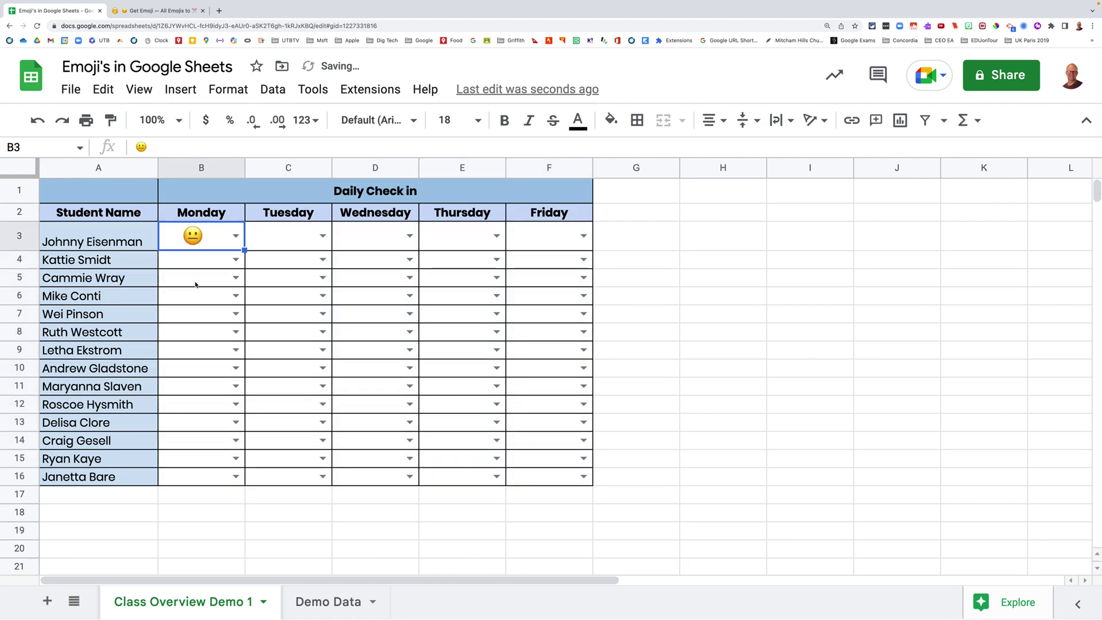
{"action": "left_click", "coordinate": [322, 235]}
{"action": "left_click", "coordinate": [290, 262]}
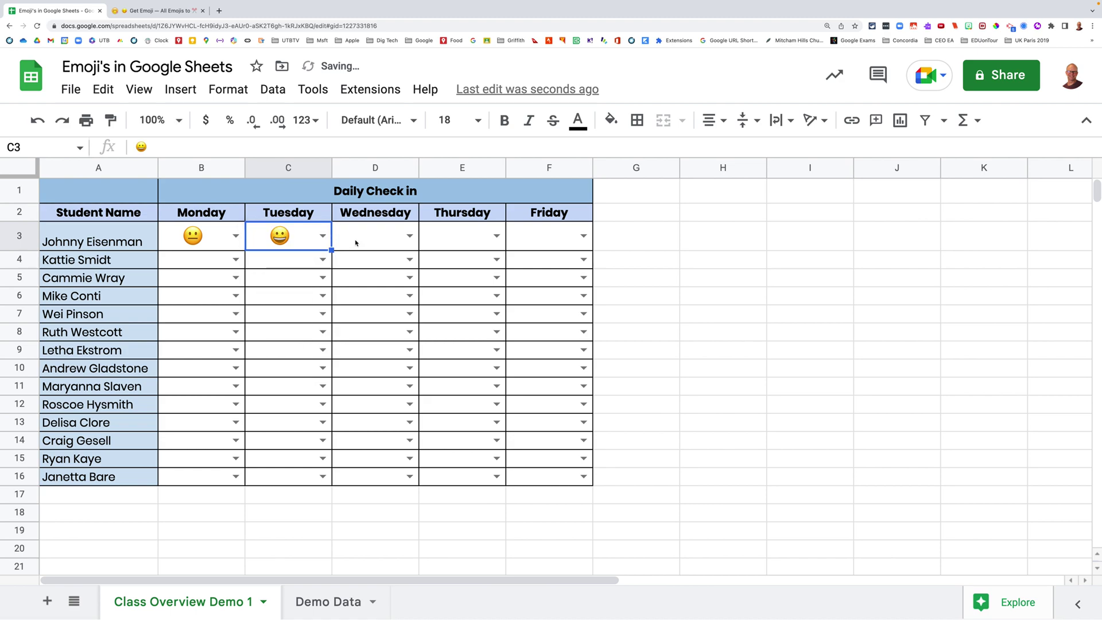
{"action": "left_click", "coordinate": [409, 236]}
{"action": "left_click", "coordinate": [364, 308]}
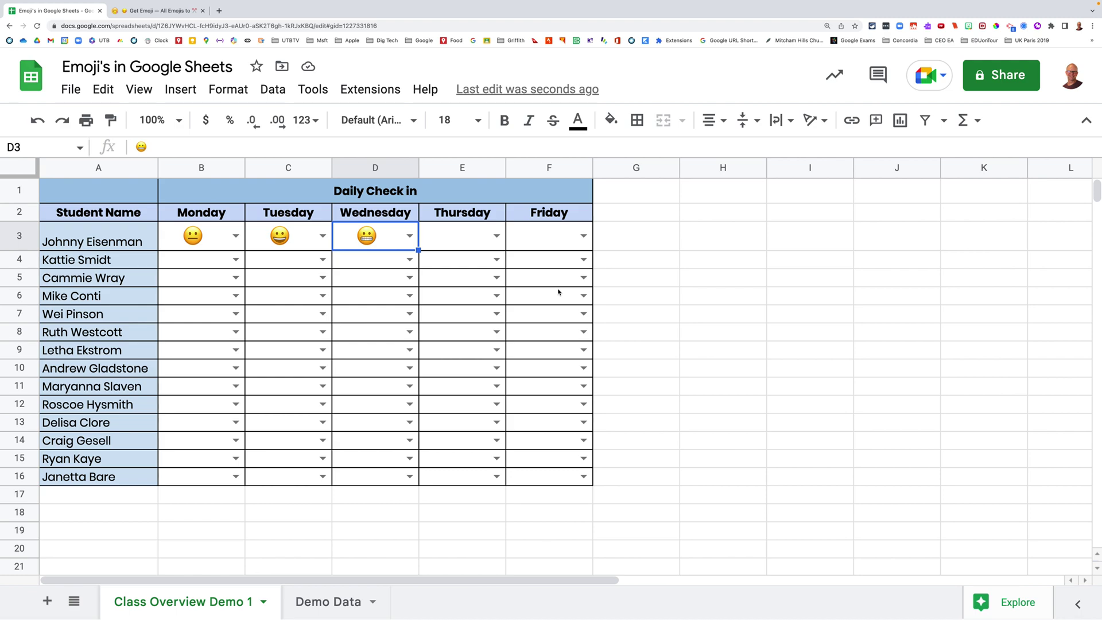
- Change Monday to the angry face and Tuesday to the slightly frowning face
{"action": "left_click", "coordinate": [235, 235]}
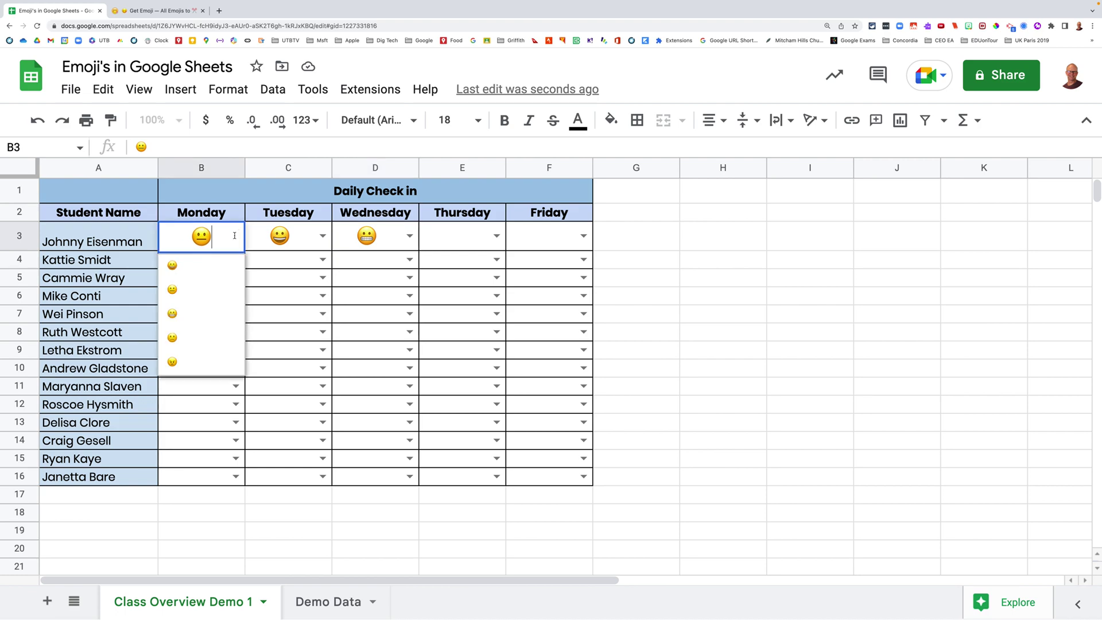
{"action": "left_click", "coordinate": [174, 363]}
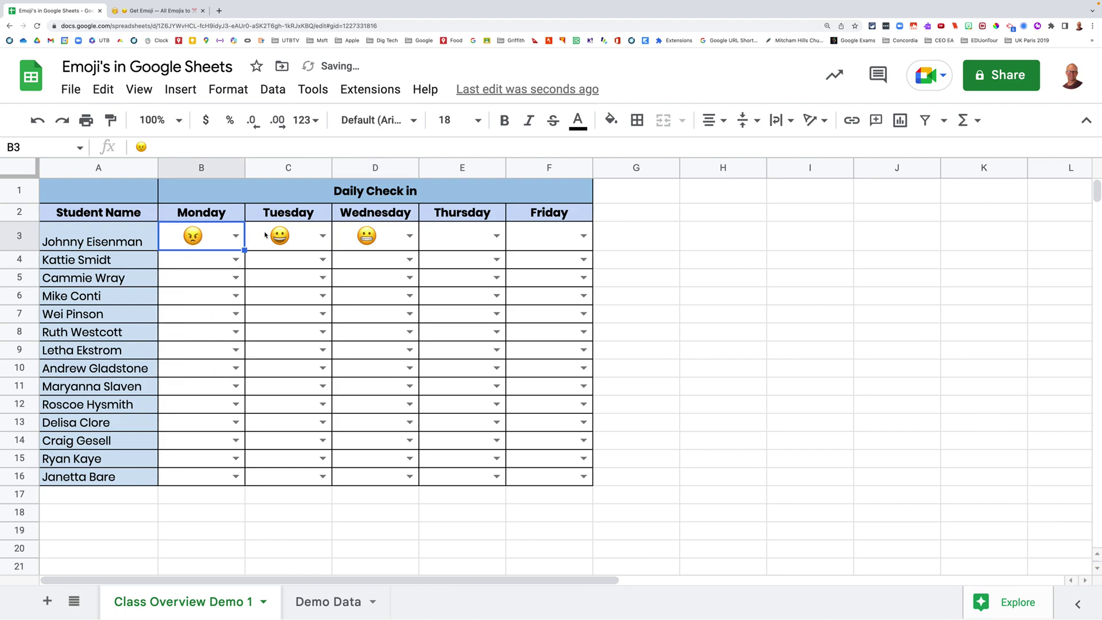
{"action": "left_click", "coordinate": [320, 236]}
{"action": "left_click", "coordinate": [264, 341]}
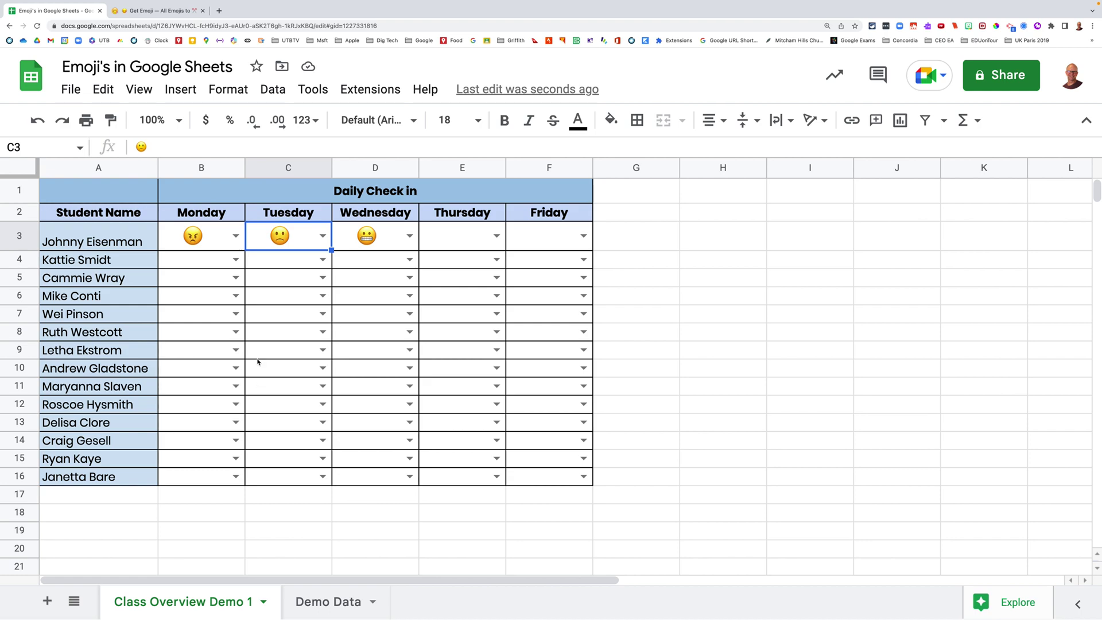
{"action": "left_click_drag", "start_coordinate": [192, 235], "coordinate": [554, 479]}
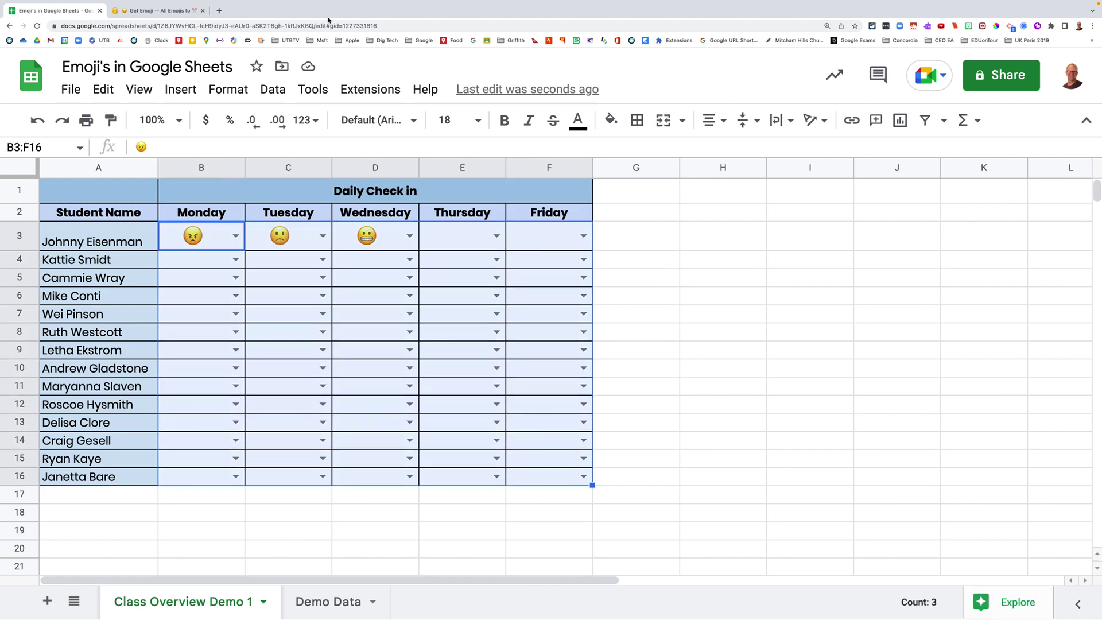
- Draft a conditional formatting rule on B3:F16 using 'Is equal to' with a value starting '='
{"action": "left_click", "coordinate": [220, 90]}
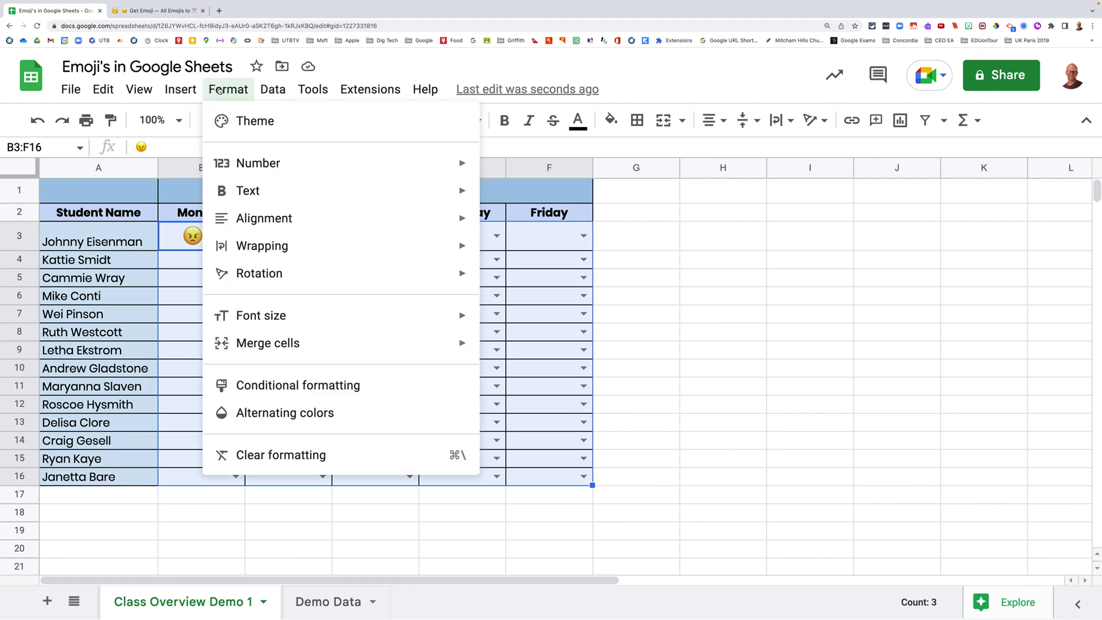
{"action": "left_click", "coordinate": [285, 385]}
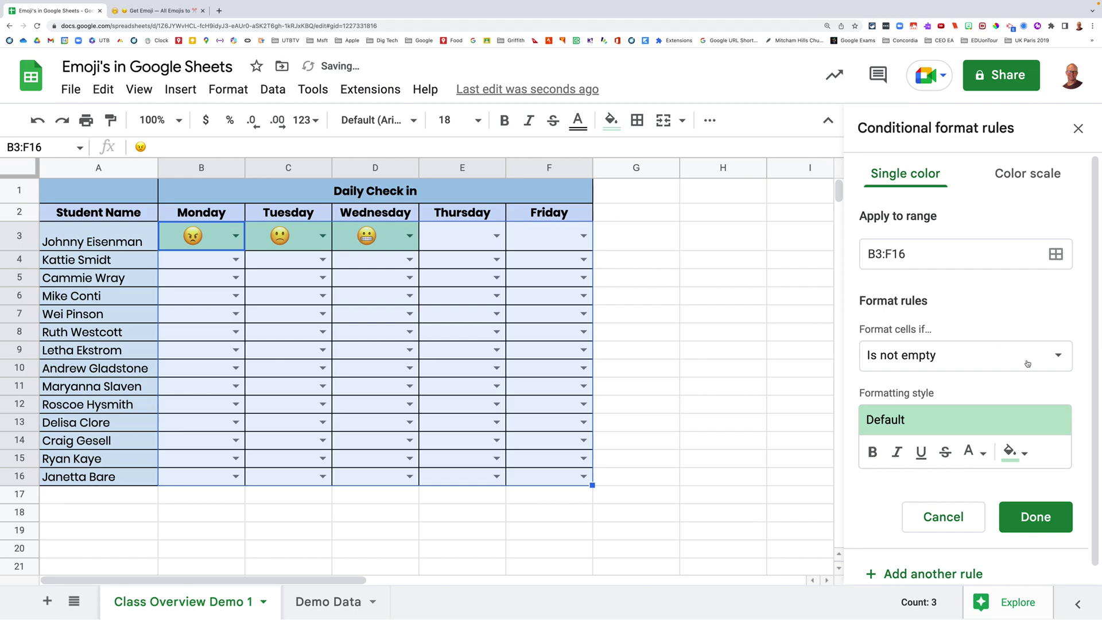
{"action": "left_click", "coordinate": [1059, 358]}
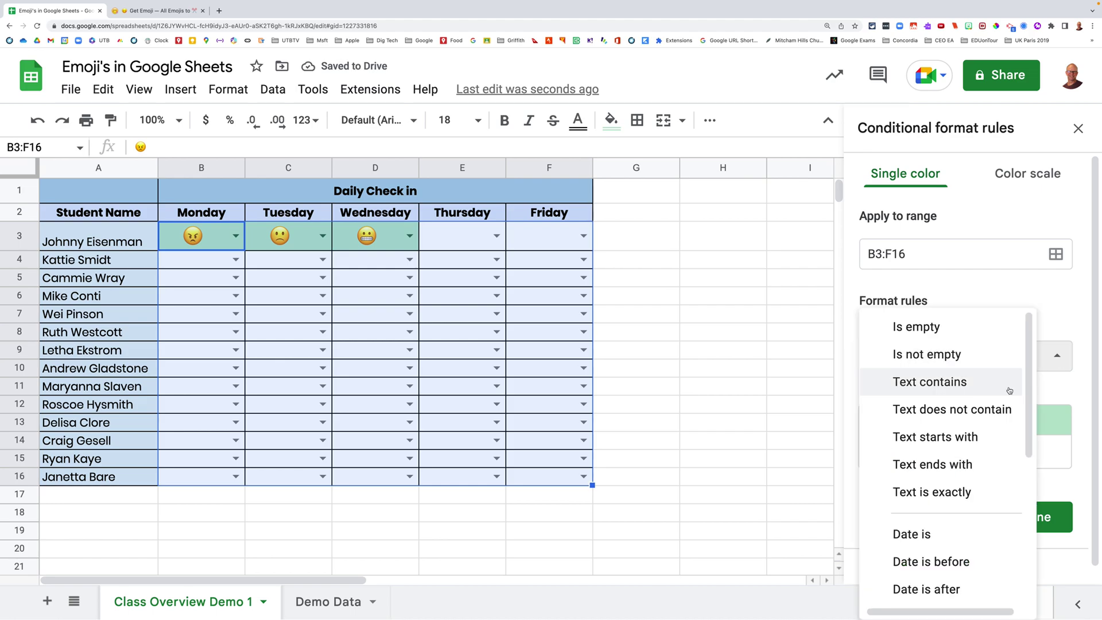
{"action": "scroll", "coordinate": [953, 434], "scroll_direction": "down", "scroll_amount": 5}
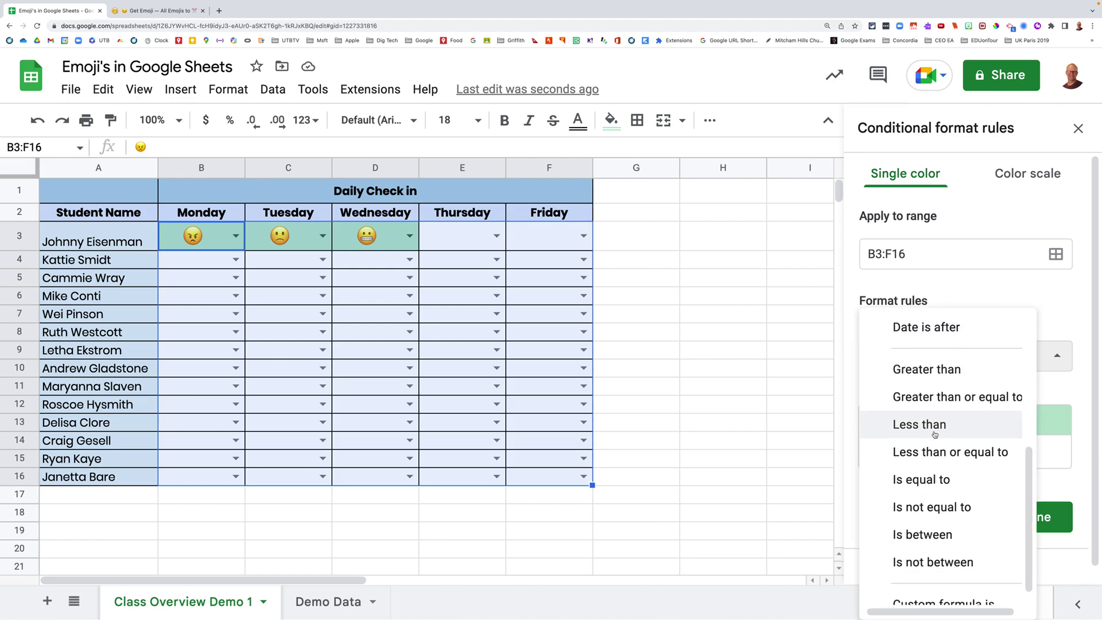
{"action": "left_click", "coordinate": [930, 462]}
{"action": "left_click", "coordinate": [901, 393]}
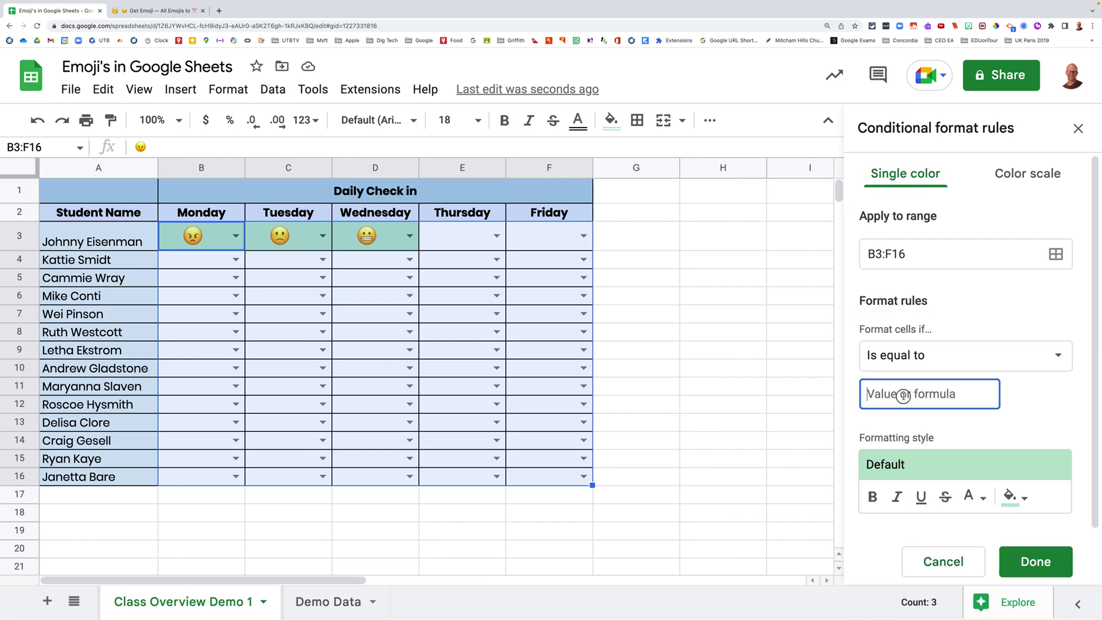
{"action": "type", "text": "="}
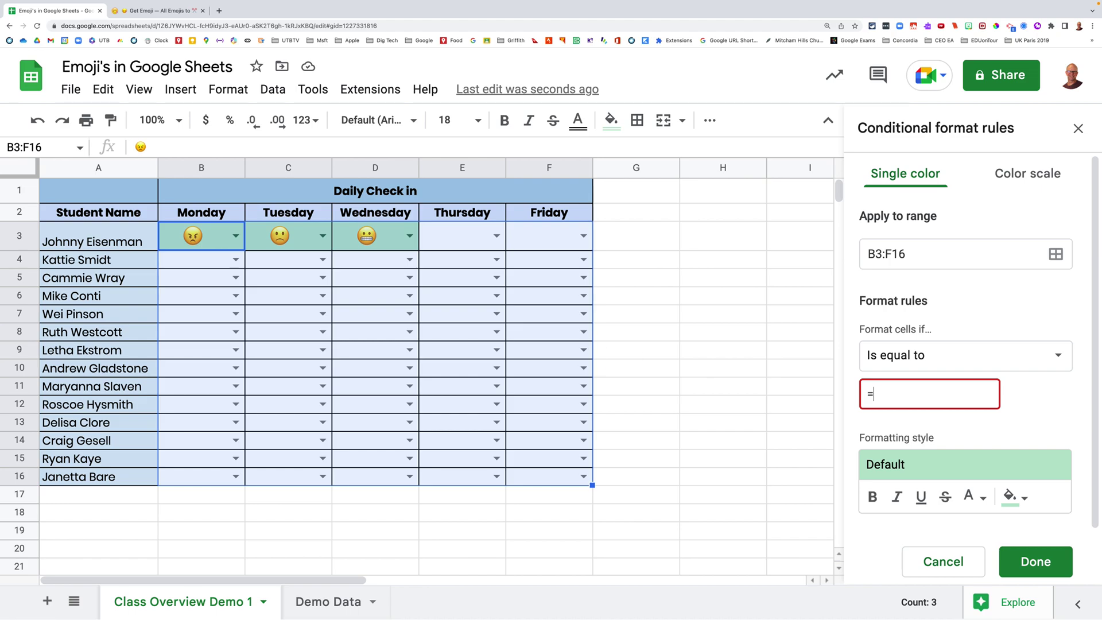
- Select the angry emoji from Demo Data cell A6 in the formula bar to copy
{"action": "left_click", "coordinate": [325, 602]}
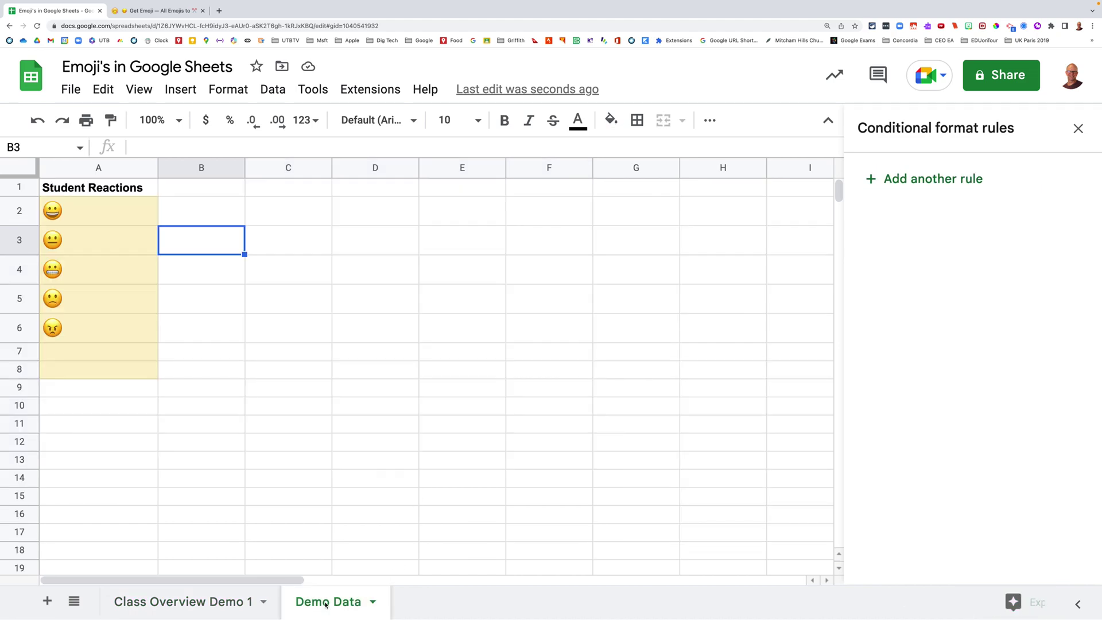
{"action": "left_click", "coordinate": [68, 332]}
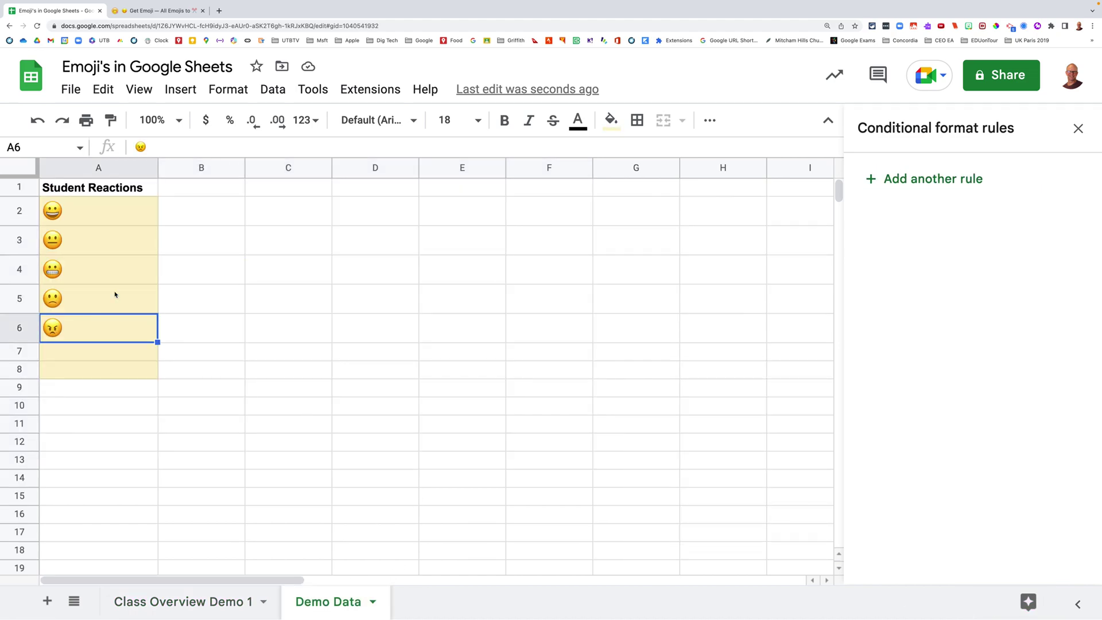
{"action": "left_click", "coordinate": [151, 145]}
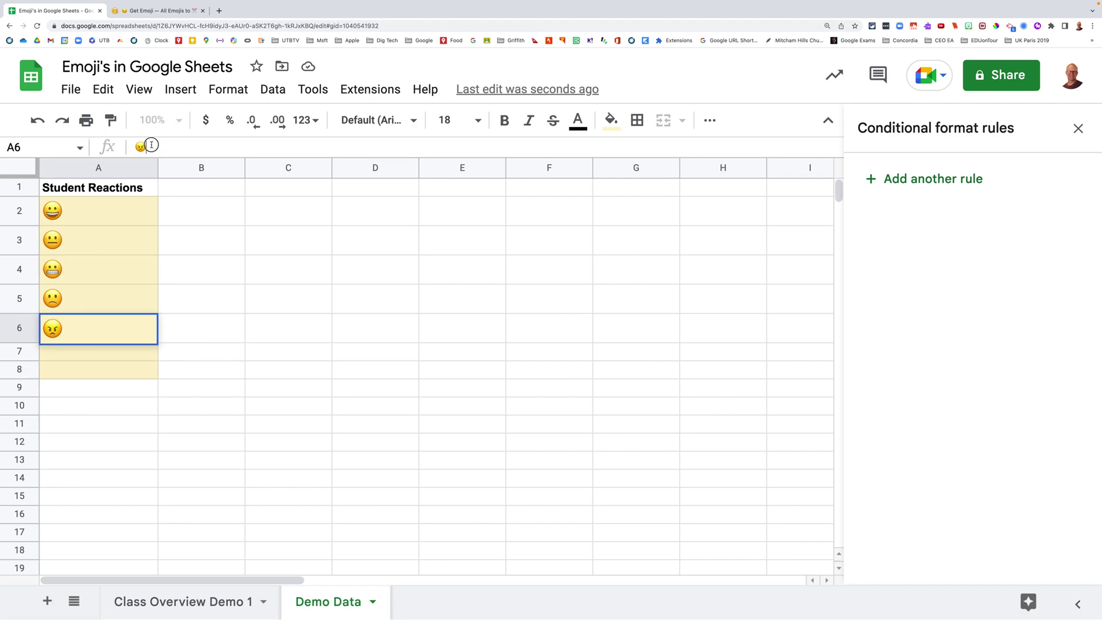
{"action": "left_click_drag", "start_coordinate": [150, 146], "coordinate": [140, 146]}
{"action": "key", "text": "super+c"}
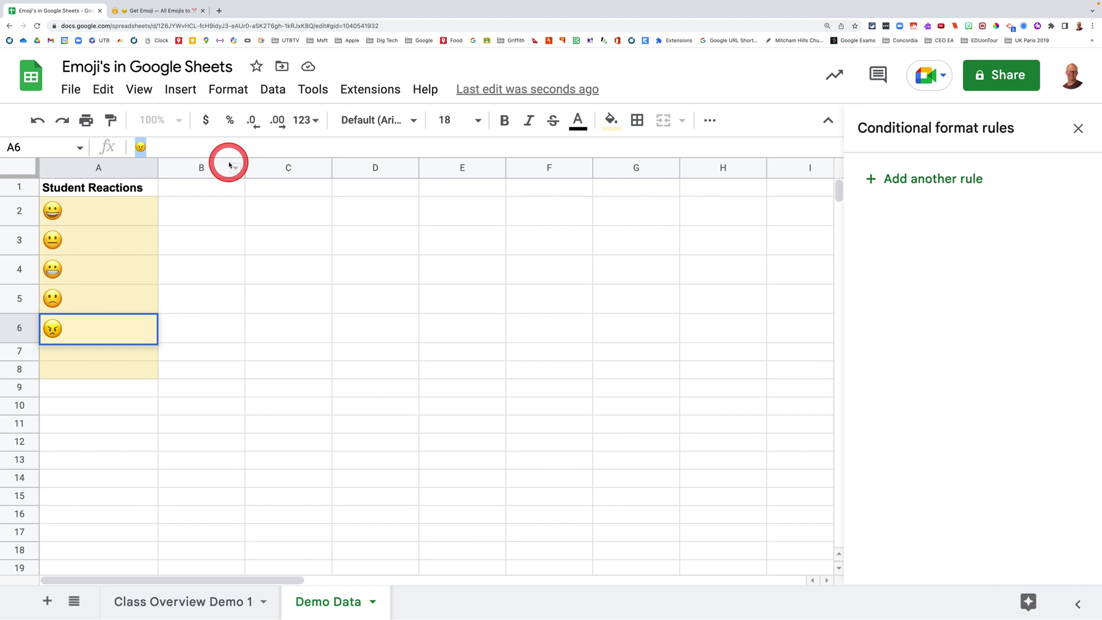
- On Class Overview Demo 1, set the rule to 'Is equal to' the pasted angry emoji in quotes
{"action": "left_click", "coordinate": [202, 600]}
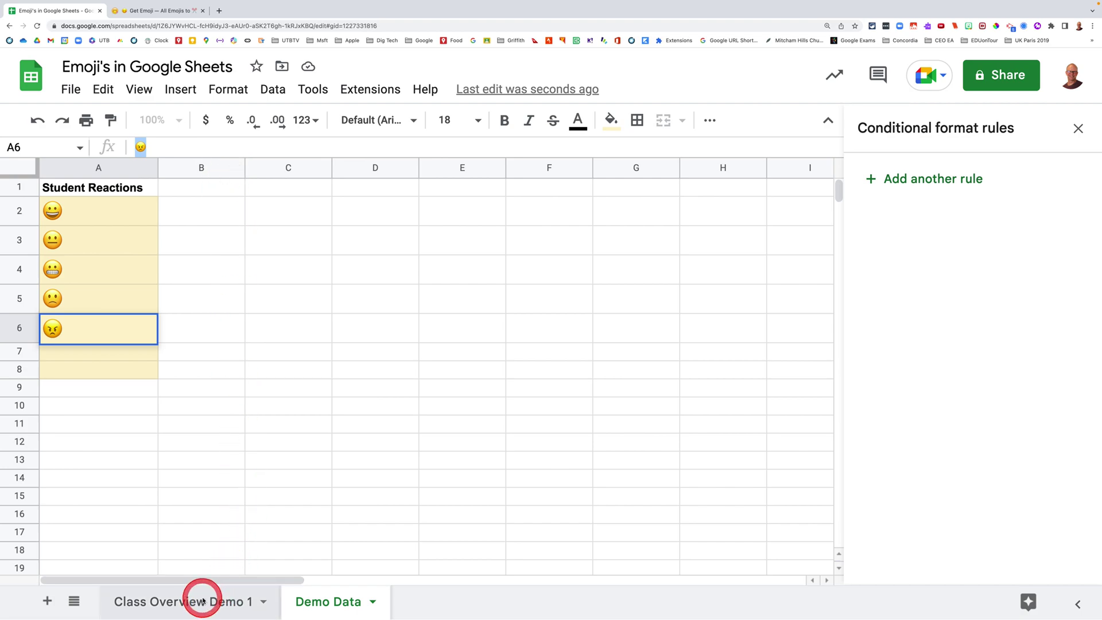
{"action": "left_click", "coordinate": [920, 169]}
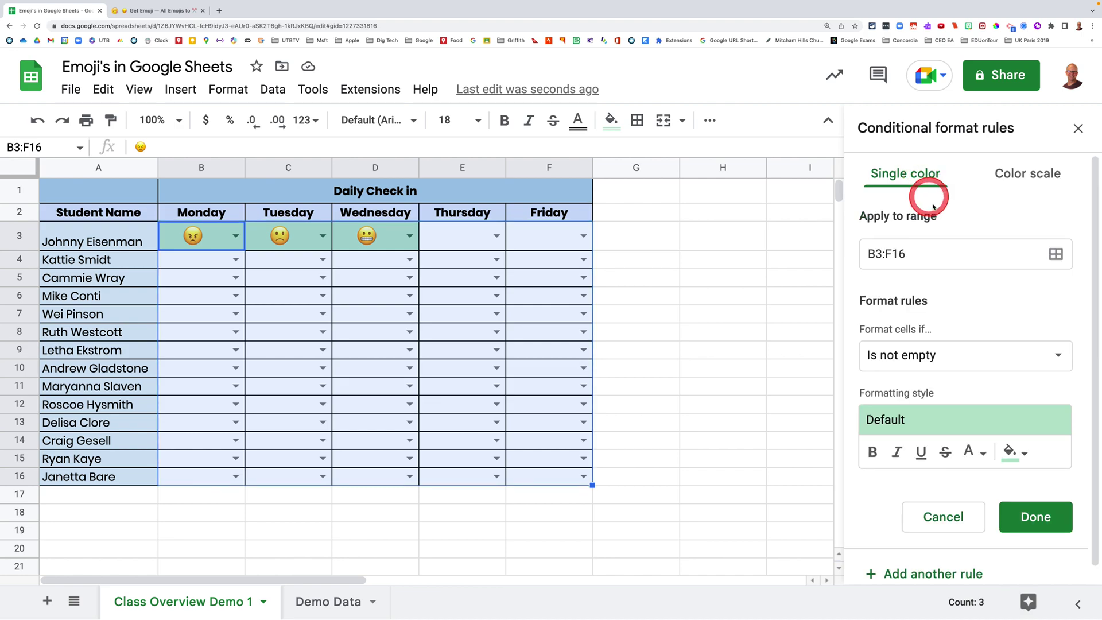
{"action": "left_click", "coordinate": [913, 355]}
{"action": "scroll", "coordinate": [925, 442], "scroll_direction": "down", "scroll_amount": 4}
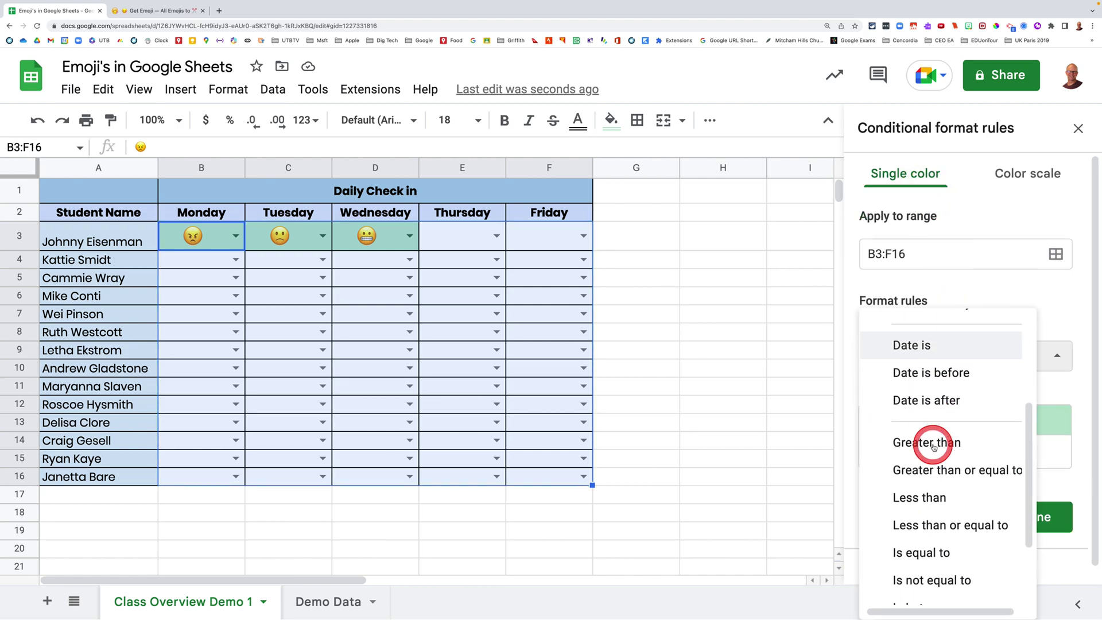
{"action": "scroll", "coordinate": [933, 447], "scroll_direction": "down", "scroll_amount": 2}
{"action": "left_click", "coordinate": [921, 461]}
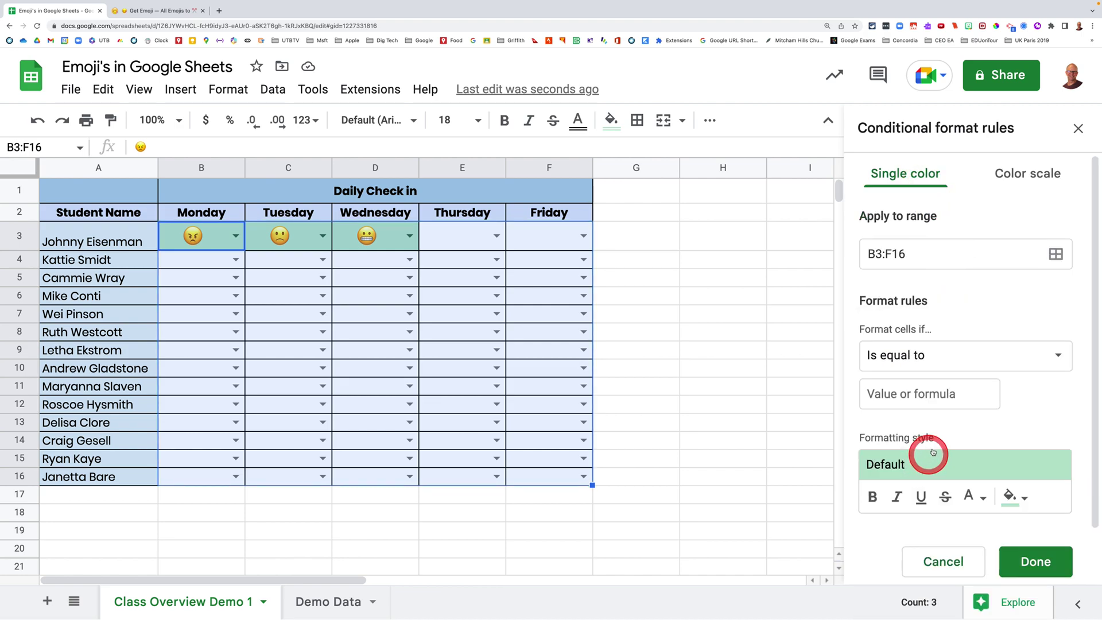
{"action": "left_click", "coordinate": [883, 390]}
{"action": "type", "text": "=\""}
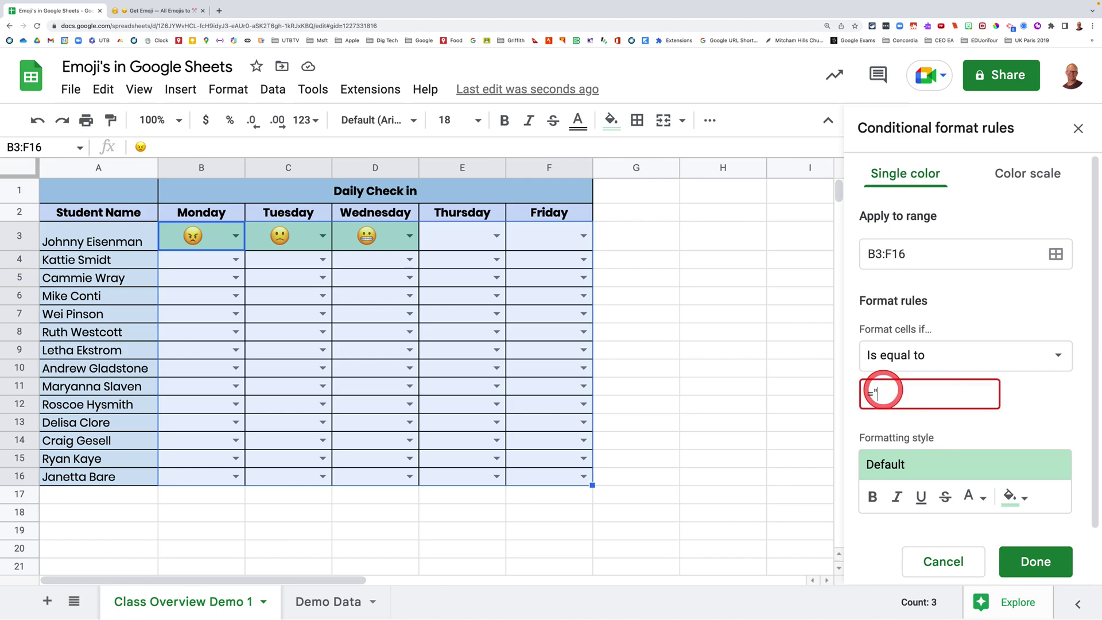
{"action": "key", "text": "super+v"}
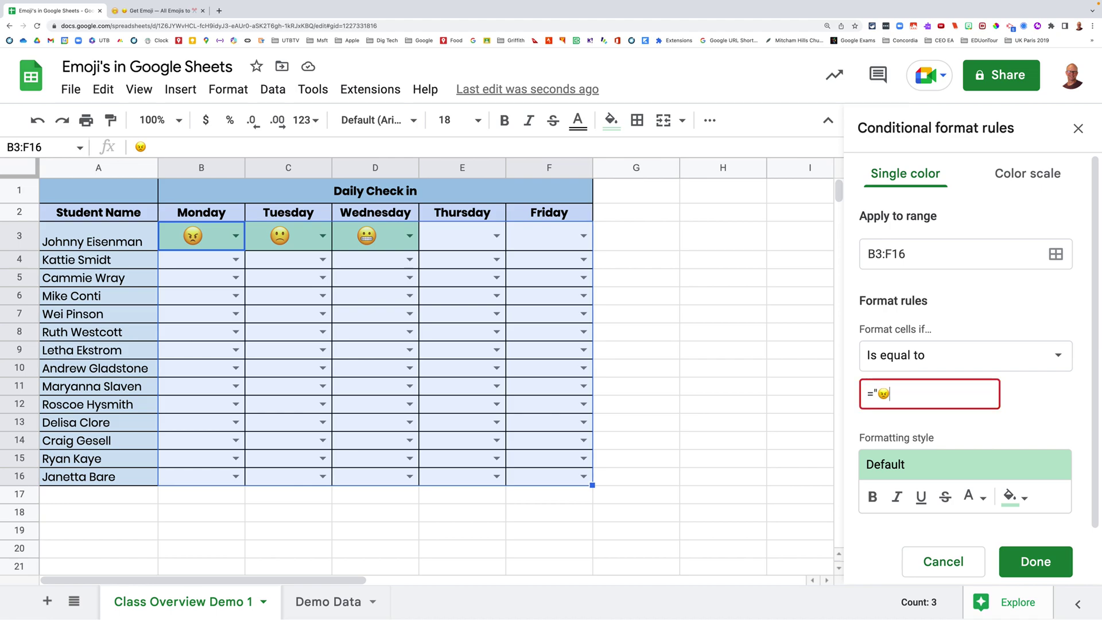
{"action": "type", "text": "\""}
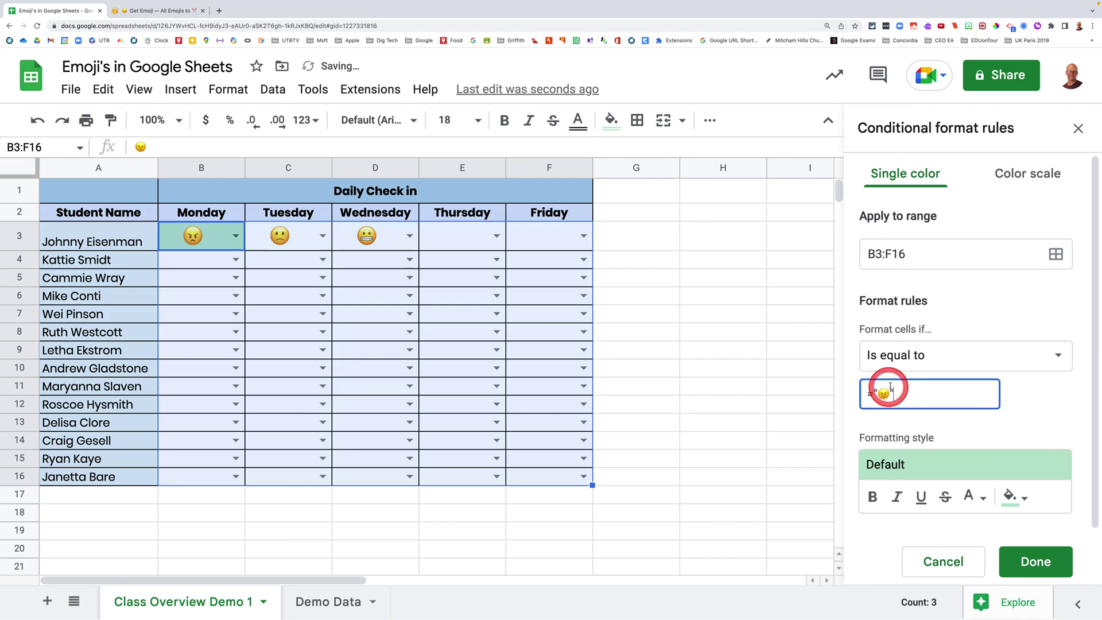
- Give the angry-emoji rule a light red fill and save it
{"action": "left_click", "coordinate": [1011, 496]}
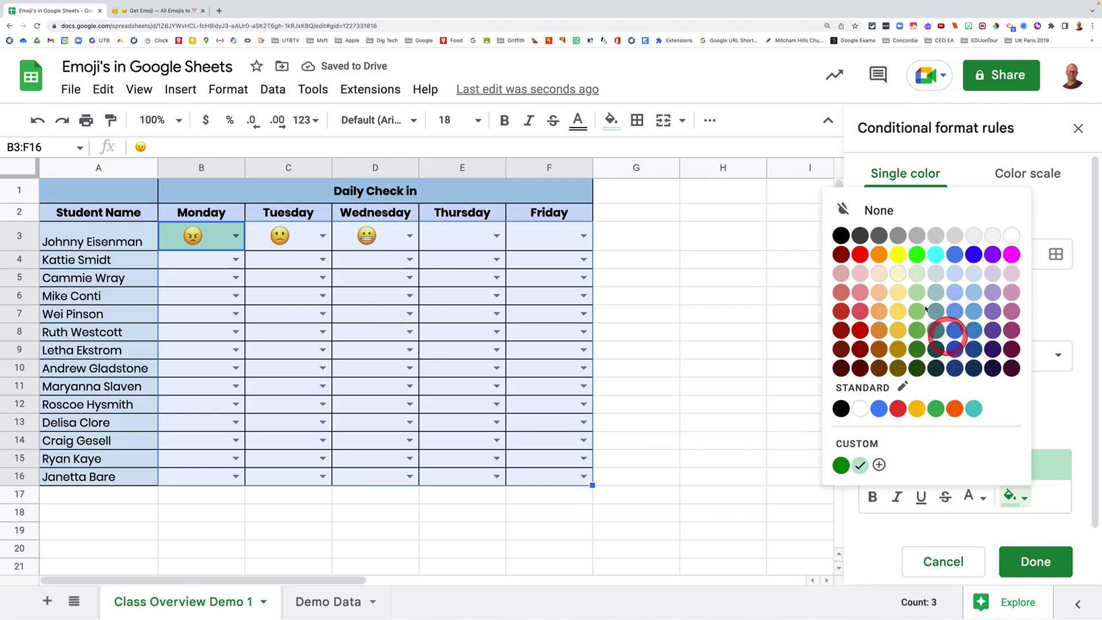
{"action": "left_click", "coordinate": [866, 296]}
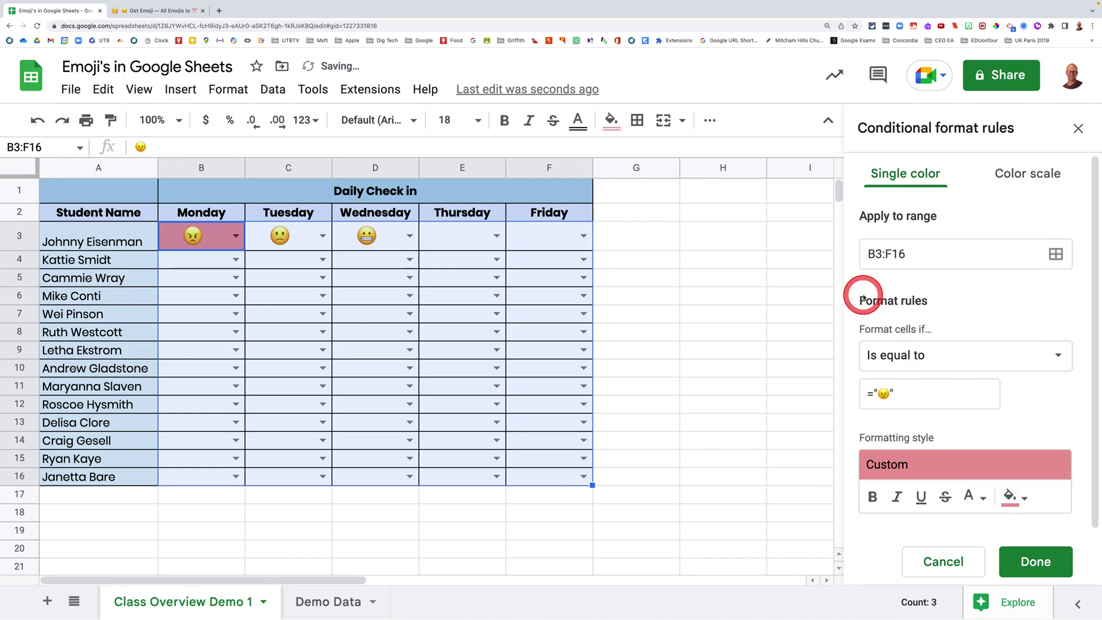
{"action": "left_click", "coordinate": [1025, 561]}
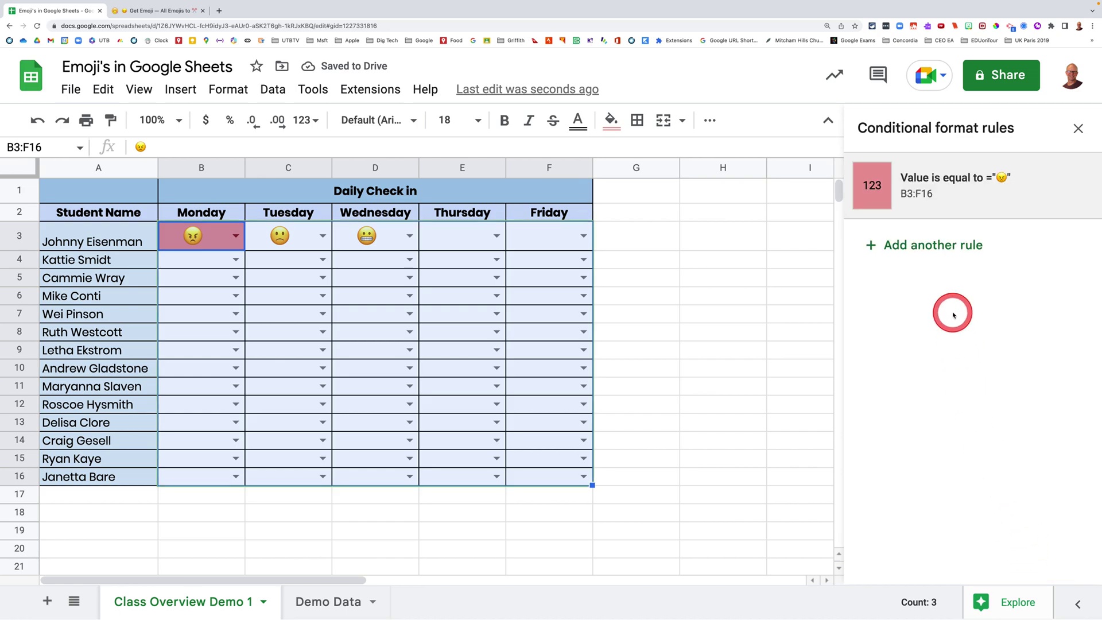
{"action": "left_click", "coordinate": [923, 249]}
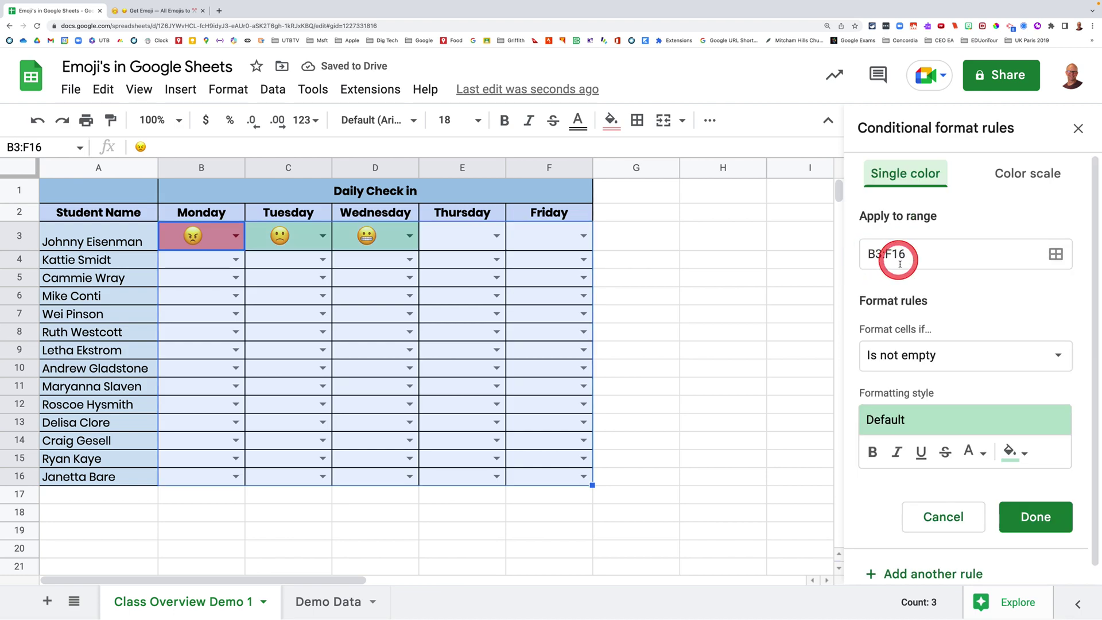
- Set the new rule's condition to 'Is equal to'
{"action": "left_click", "coordinate": [887, 353]}
{"action": "scroll", "coordinate": [895, 413], "scroll_direction": "down", "scroll_amount": 2}
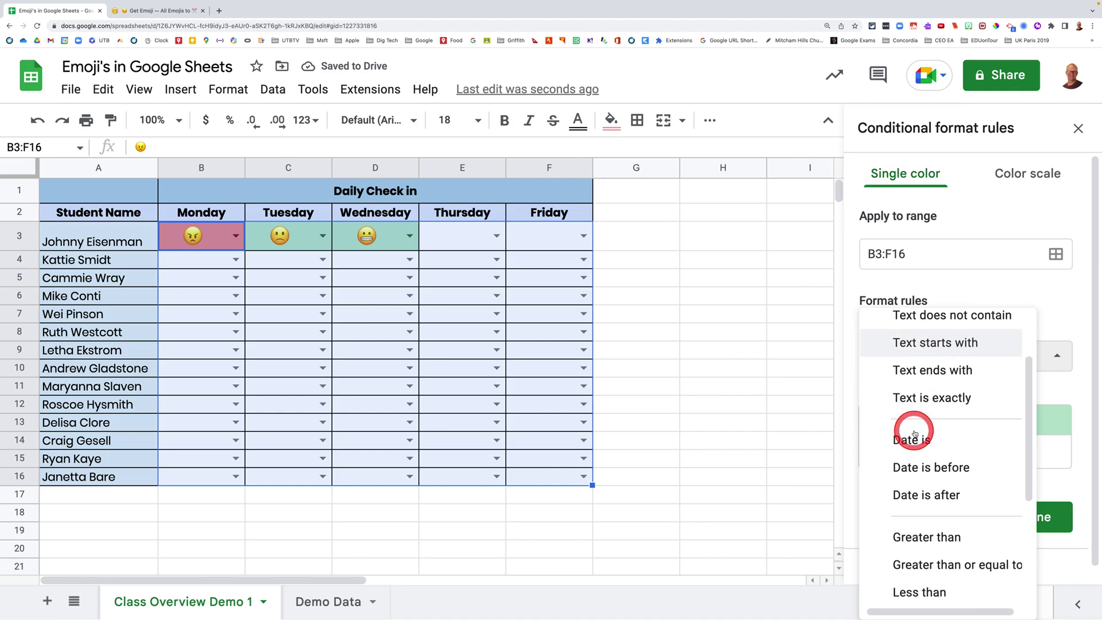
{"action": "scroll", "coordinate": [914, 434], "scroll_direction": "down", "scroll_amount": 5}
{"action": "left_click", "coordinate": [924, 494]}
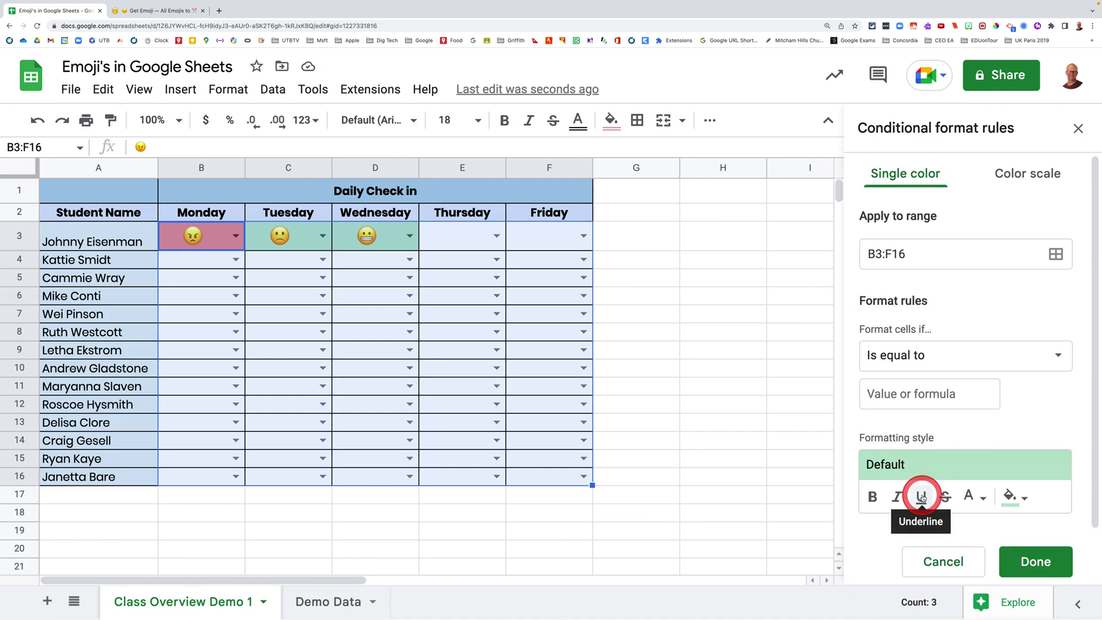
- Copy the sad emoji from Demo Data cell A5 and return to Class Overview Demo 1
{"action": "left_click", "coordinate": [317, 602]}
{"action": "left_click", "coordinate": [71, 295]}
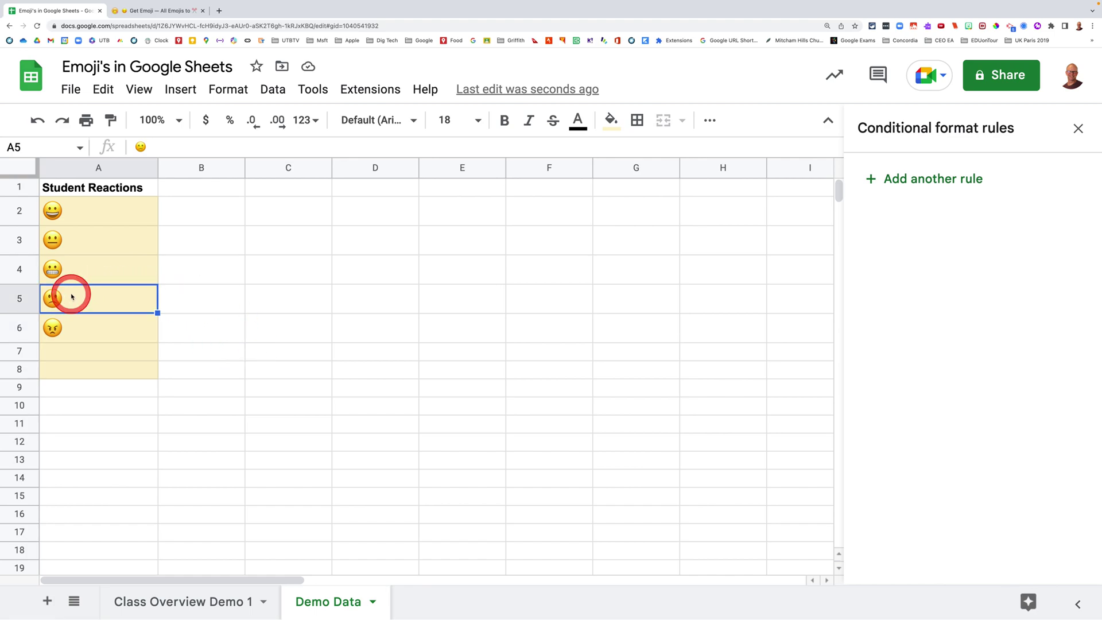
{"action": "double_click", "coordinate": [138, 148]}
{"action": "key", "text": "super+c"}
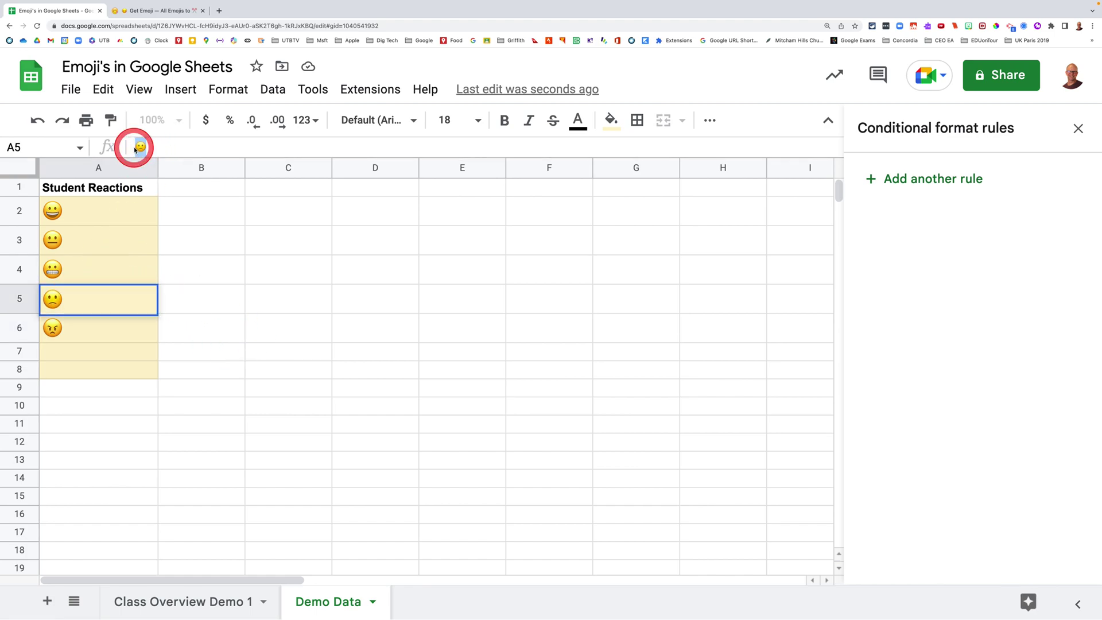
{"action": "left_click", "coordinate": [167, 601]}
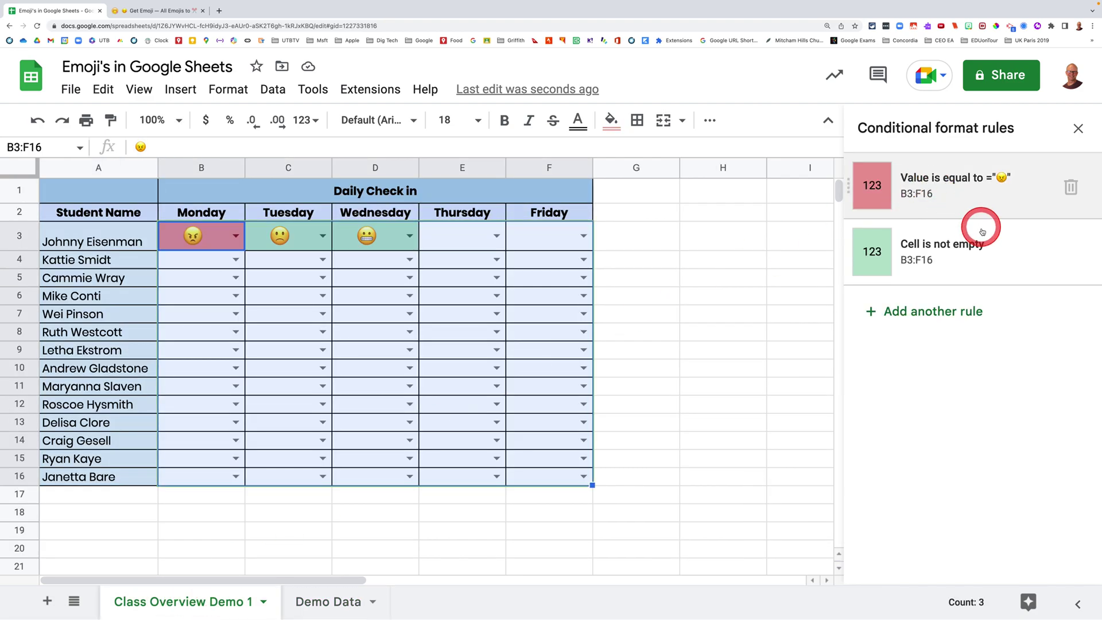
- Change the not-empty rule to 'Is equal to' the pasted sad emoji in quotes
{"action": "left_click", "coordinate": [957, 247]}
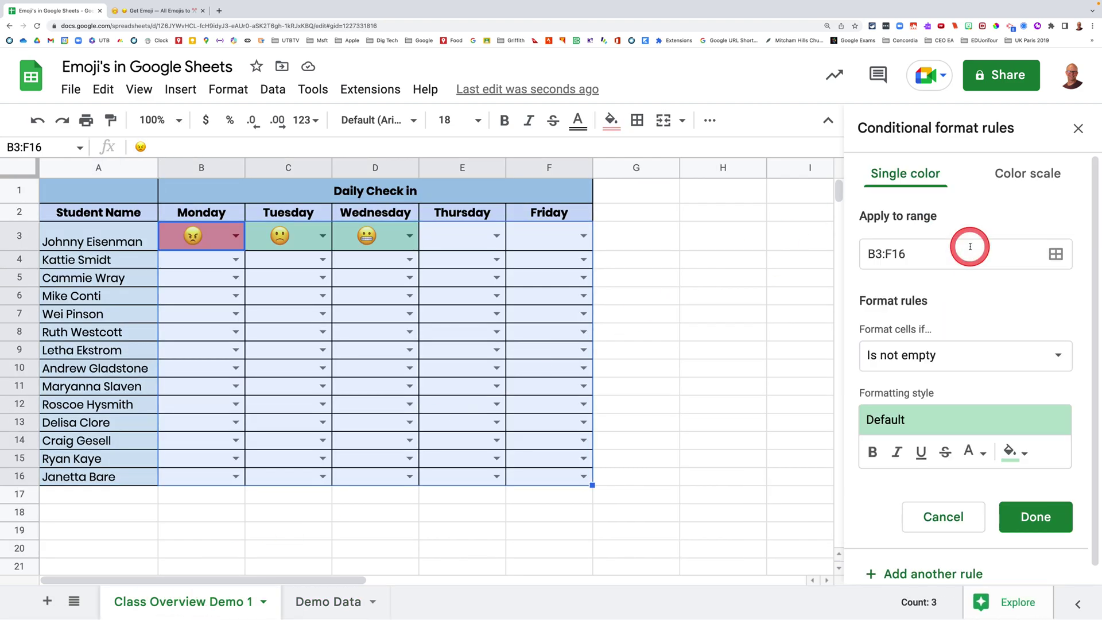
{"action": "left_click", "coordinate": [941, 354]}
{"action": "scroll", "coordinate": [918, 465], "scroll_direction": "down", "scroll_amount": 3}
{"action": "scroll", "coordinate": [925, 468], "scroll_direction": "down", "scroll_amount": 3}
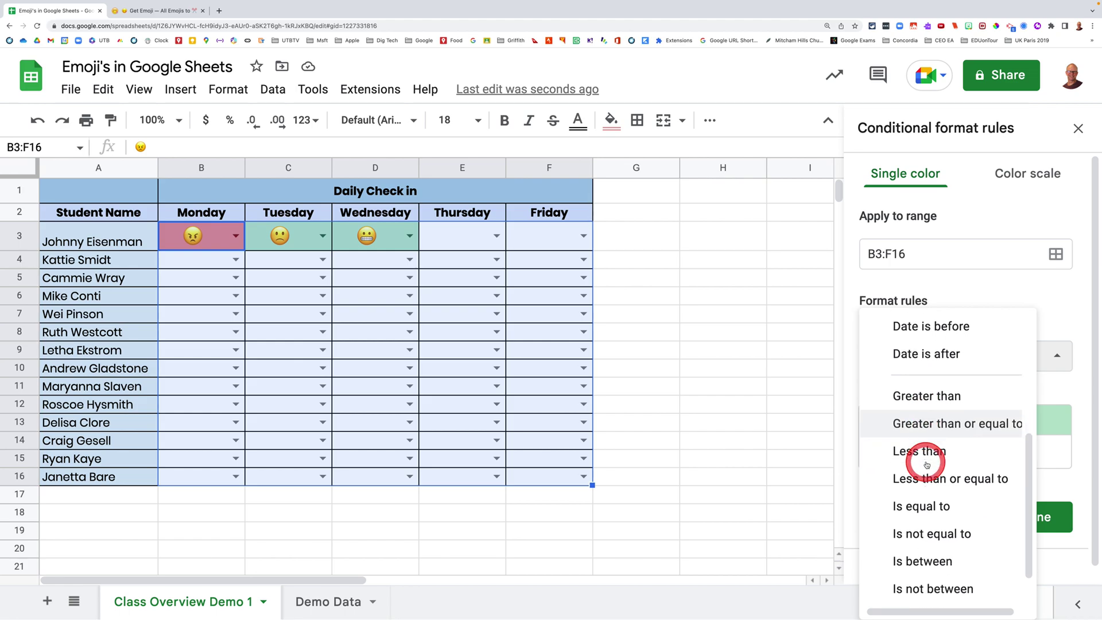
{"action": "left_click", "coordinate": [887, 458]}
{"action": "left_click", "coordinate": [891, 387]}
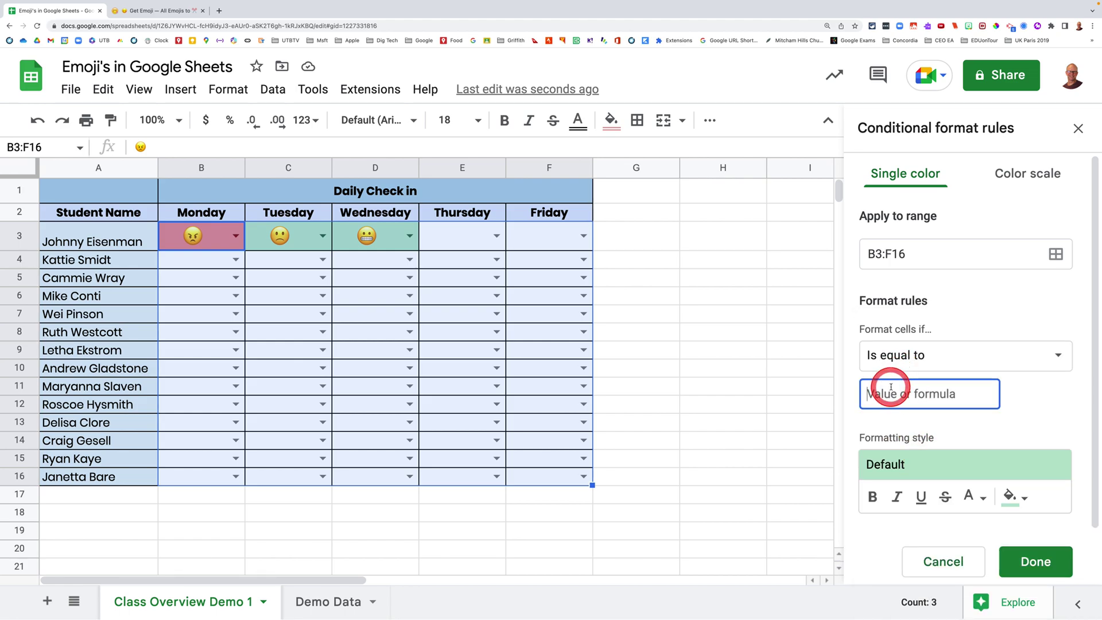
{"action": "type", "text": "=\""}
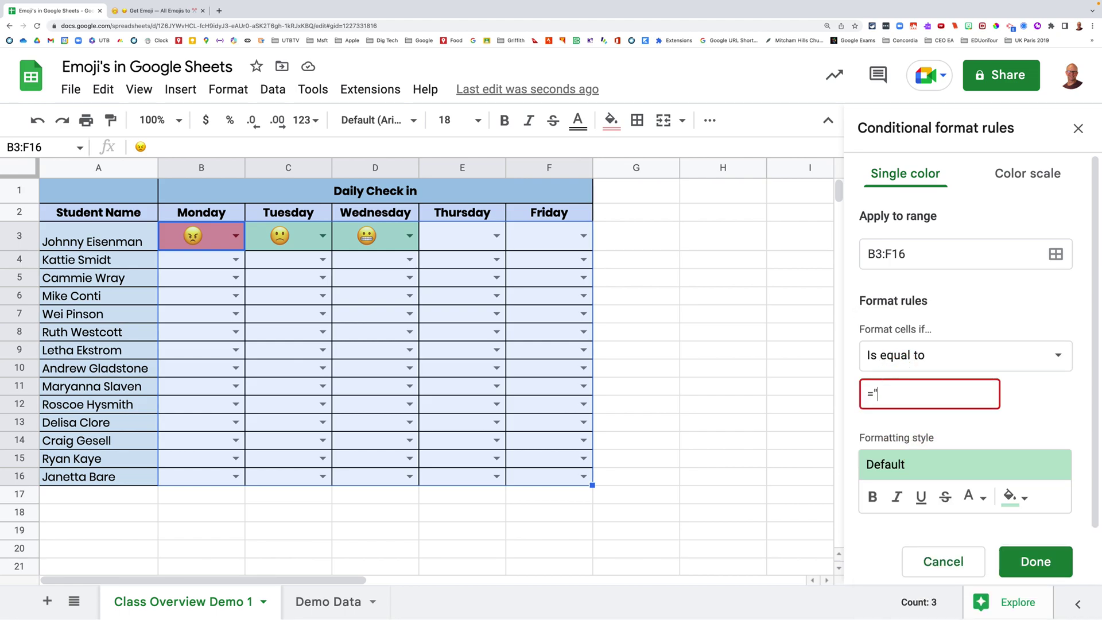
{"action": "key", "text": "super+v"}
{"action": "type", "text": "\""}
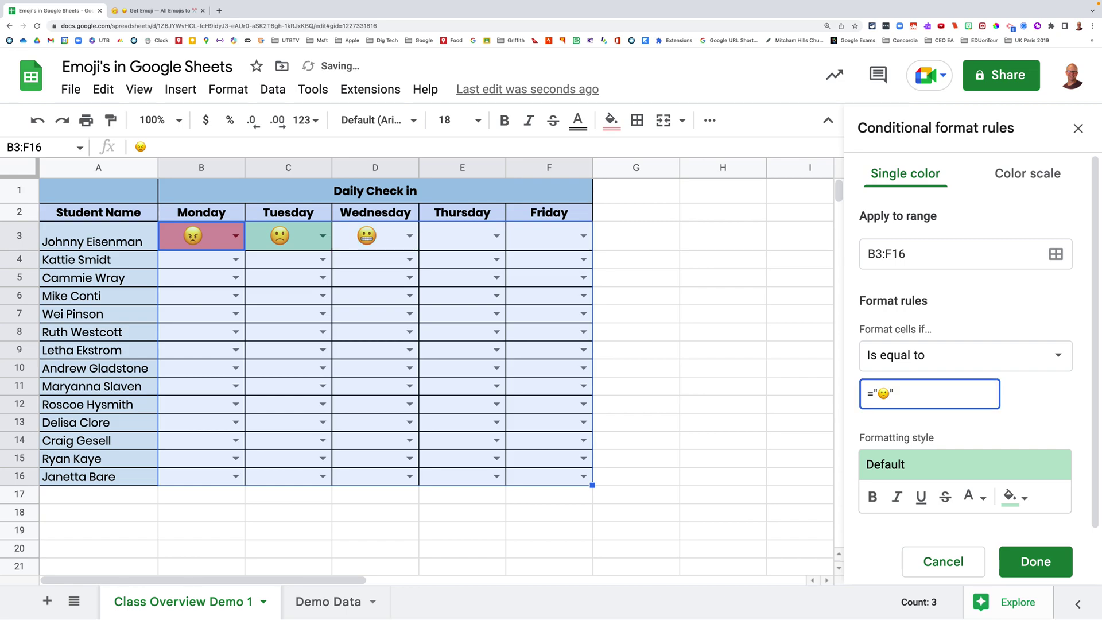
{"action": "left_click", "coordinate": [1022, 468]}
- Give the sad-emoji rule a light red fill and save it
{"action": "left_click", "coordinate": [1021, 495]}
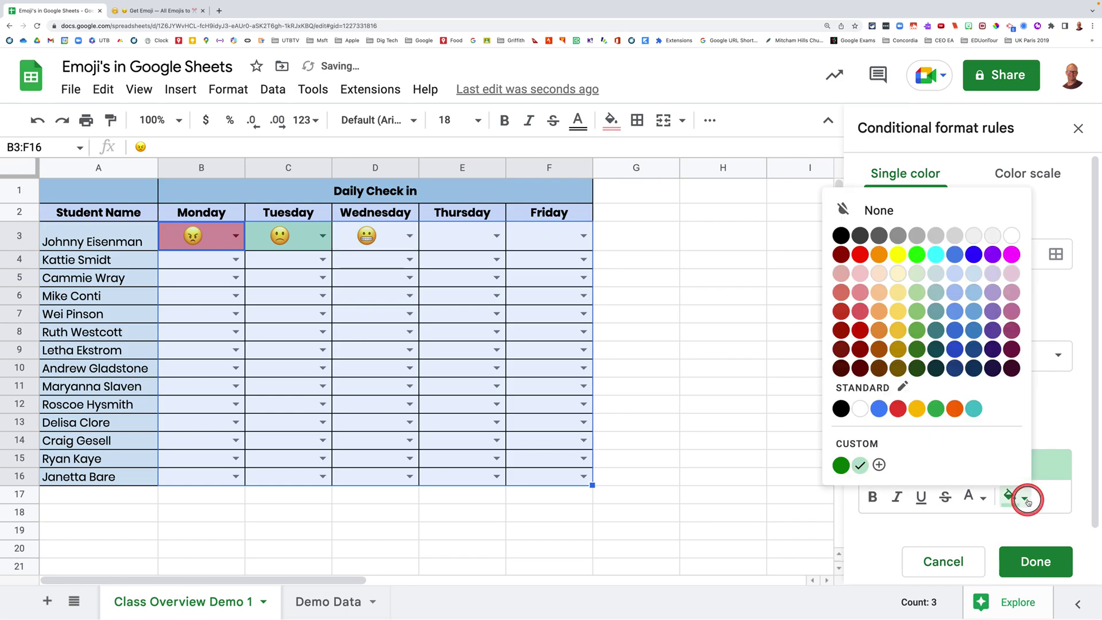
{"action": "left_click", "coordinate": [862, 293]}
{"action": "left_click", "coordinate": [1030, 559]}
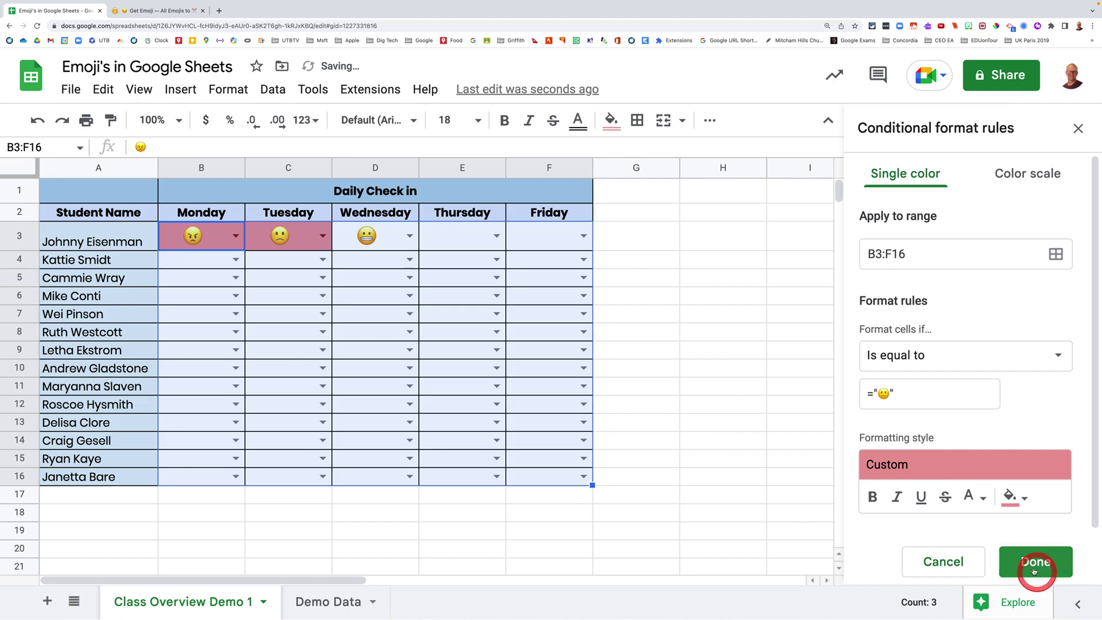
{"action": "left_click", "coordinate": [544, 390]}
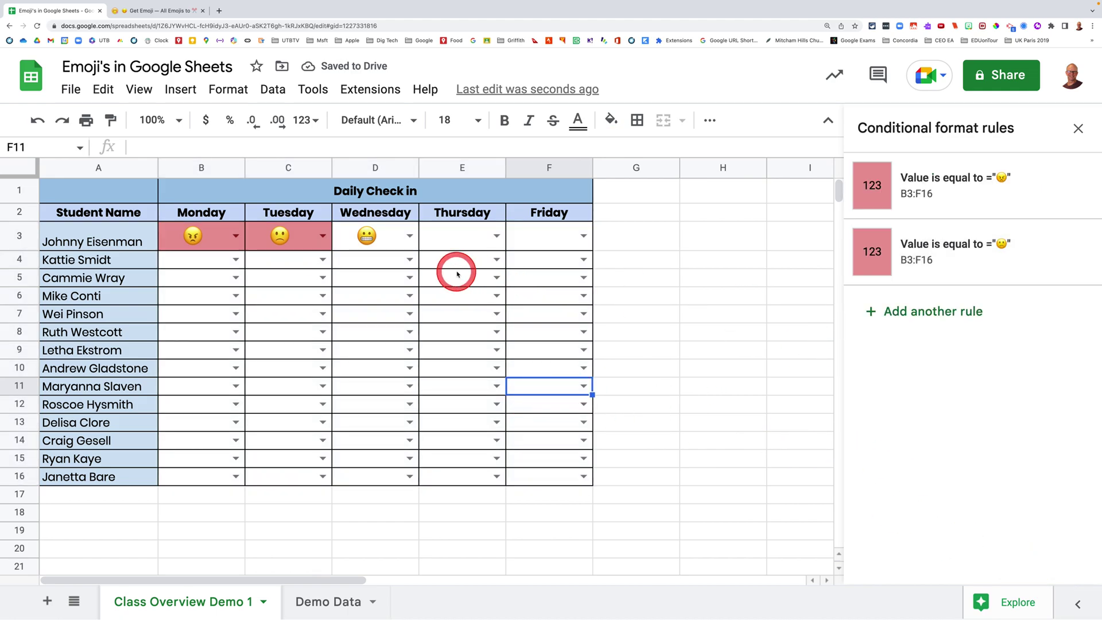
- Switch C3 to neutral then grinning face, and close the Conditional format rules sidebar
{"action": "left_click", "coordinate": [323, 236]}
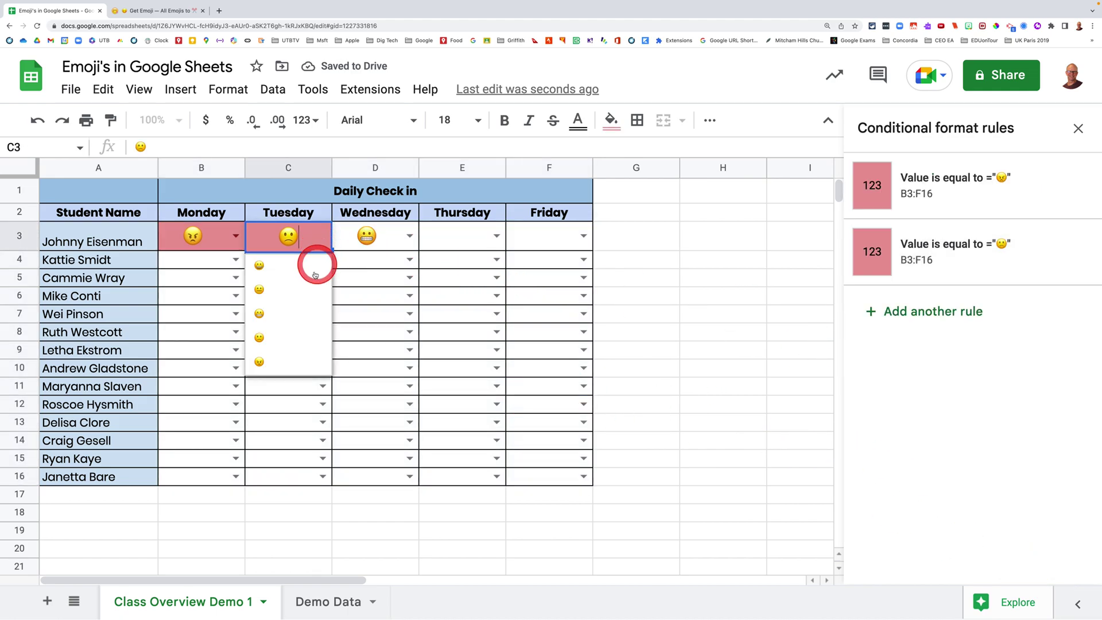
{"action": "left_click", "coordinate": [287, 288]}
{"action": "left_click", "coordinate": [323, 235]}
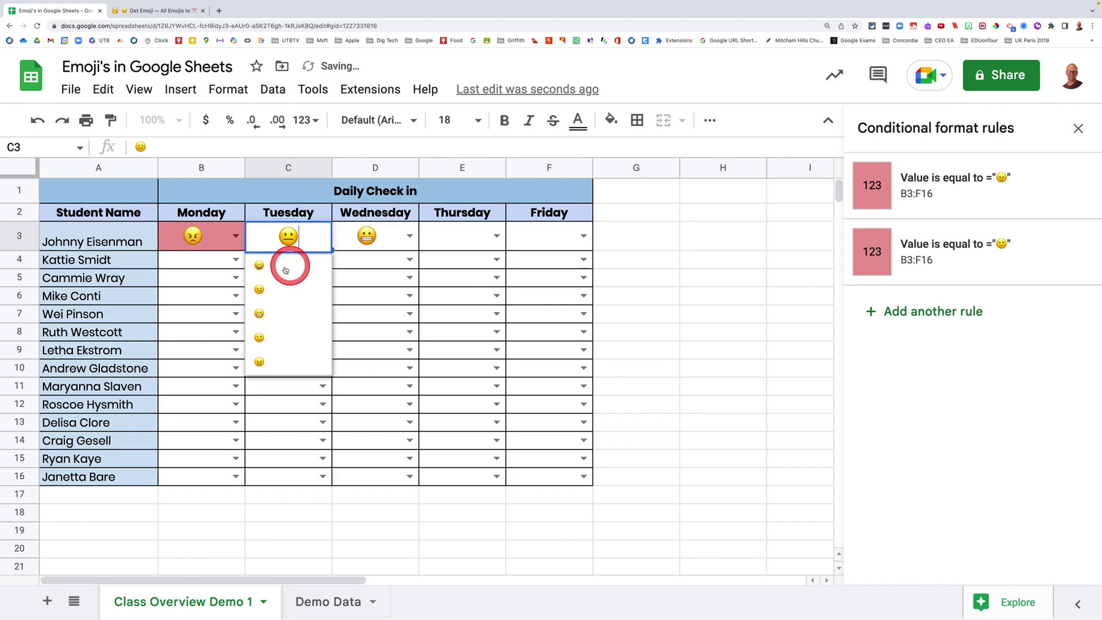
{"action": "left_click", "coordinate": [276, 272]}
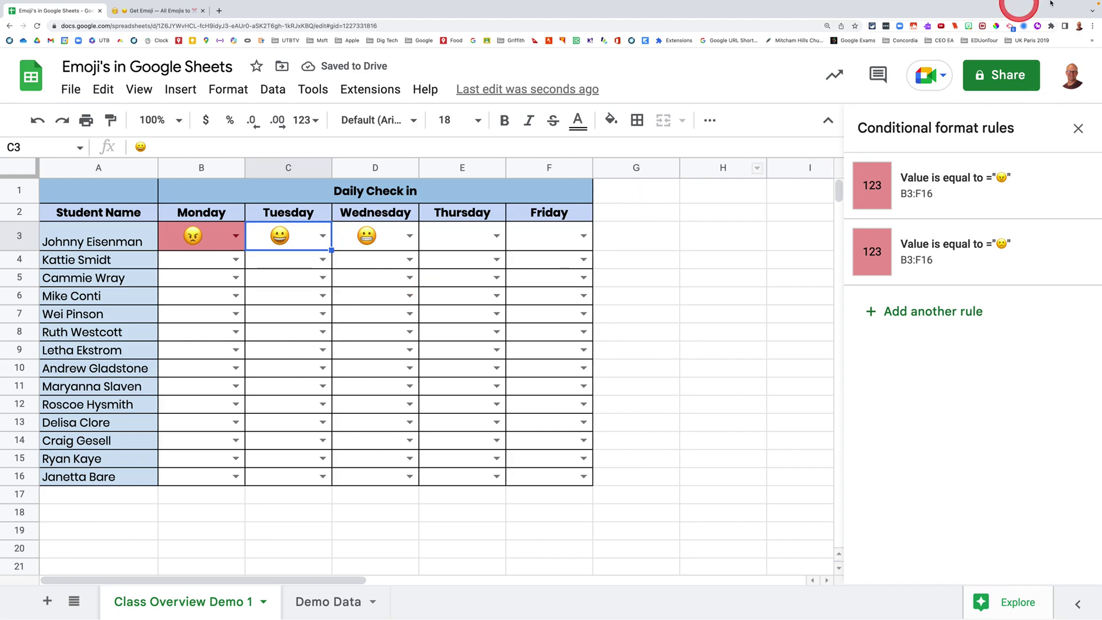
{"action": "left_click", "coordinate": [1079, 130]}
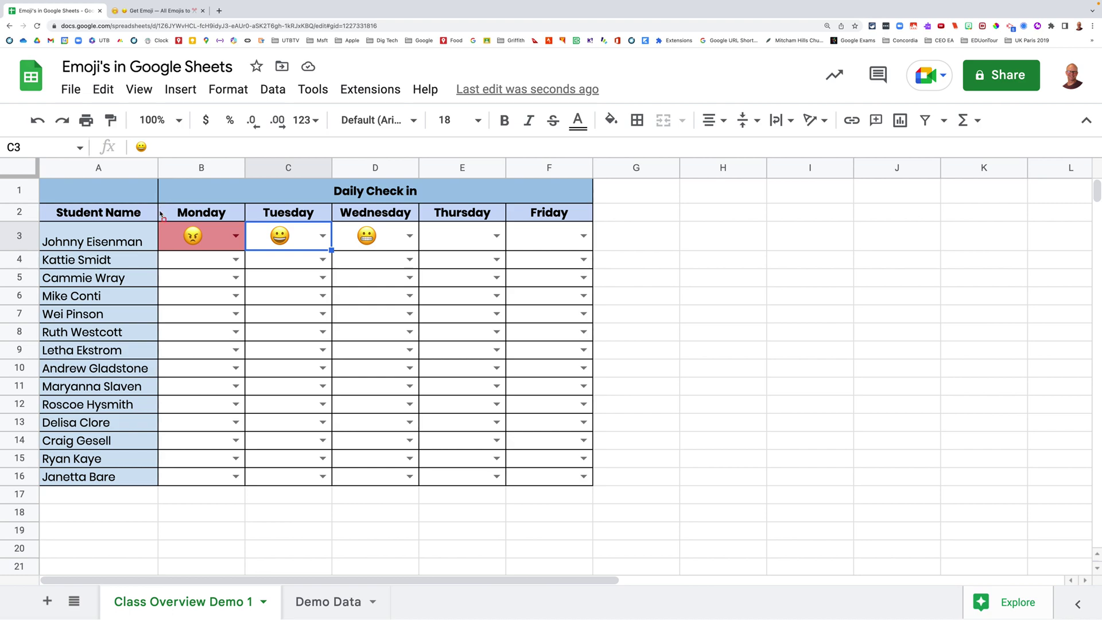
{"action": "mouse_move", "coordinate": [158, 218]}
{"action": "left_mouse_down"}
{"action": "mouse_move", "coordinate": [526, 283]}
{"action": "mouse_move", "coordinate": [598, 490]}
{"action": "left_mouse_up"}
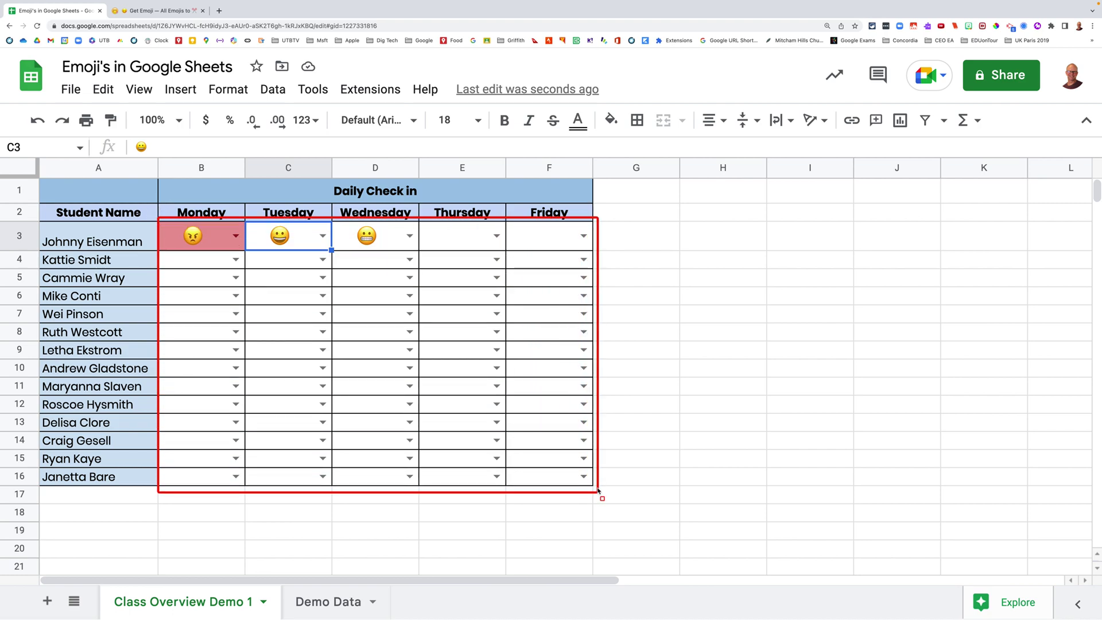